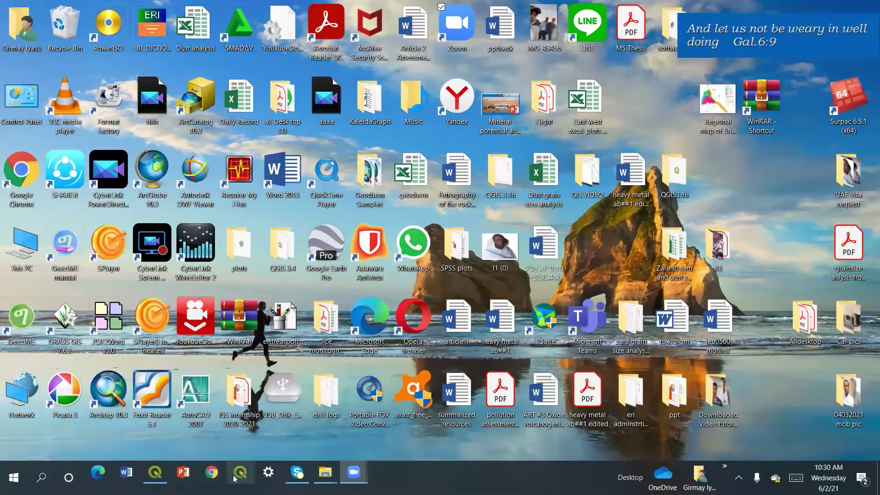
Browse from the desktop through drill logs and hykota drill boreholes into bisha aster data
{"action": "mouse_move", "coordinate": [157, 478]}
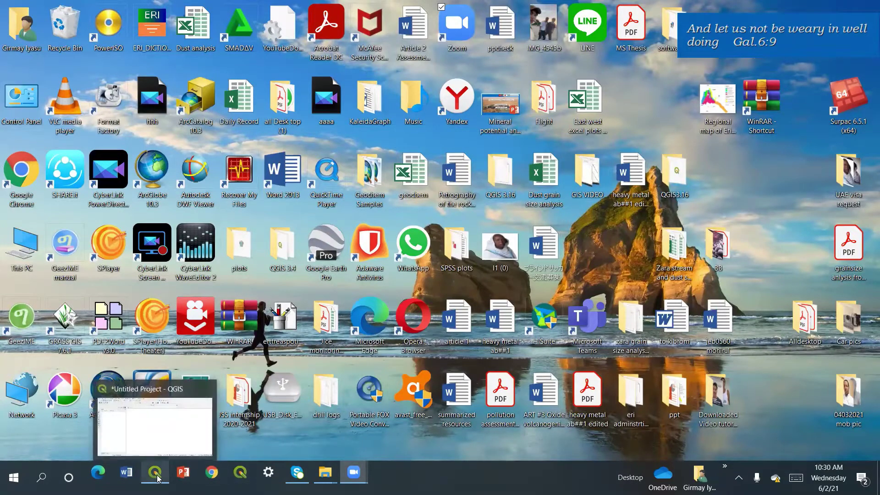
{"action": "left_click", "coordinate": [165, 440]}
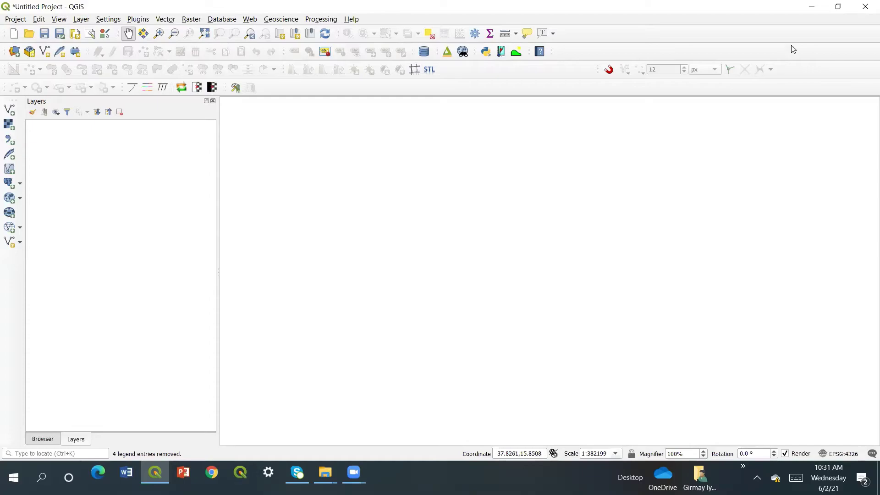
{"action": "left_click", "coordinate": [813, 7]}
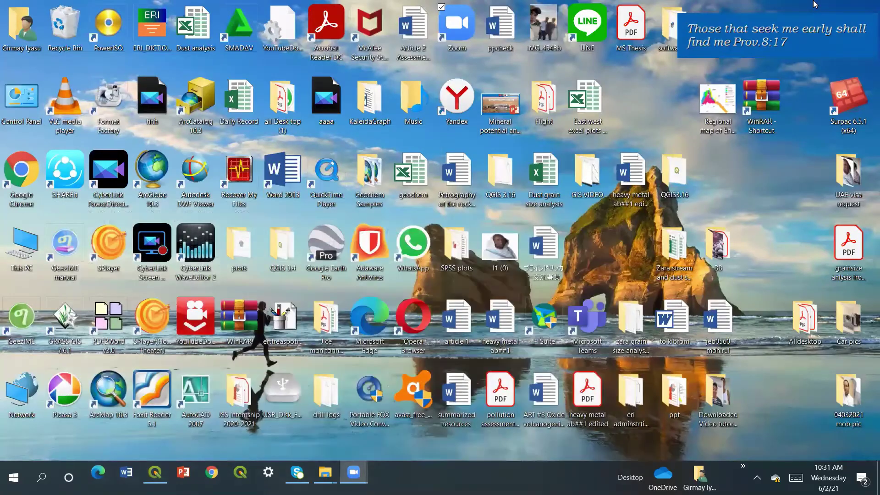
{"action": "left_click", "coordinate": [331, 413]}
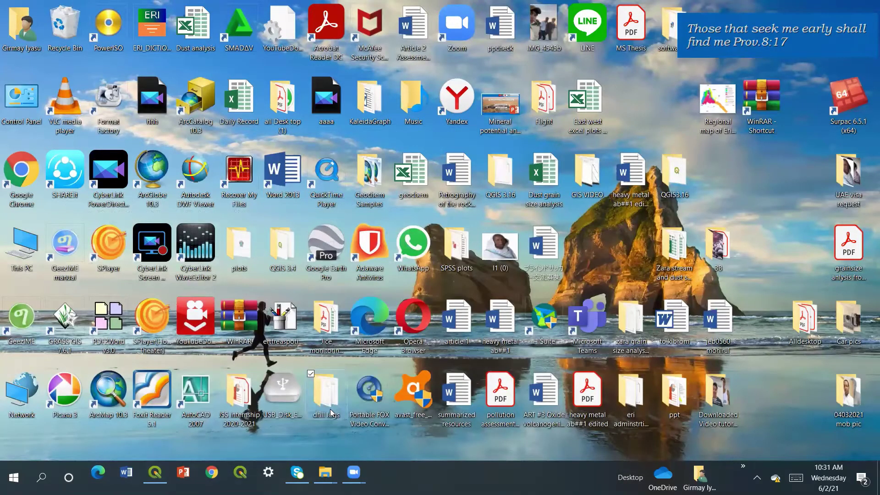
{"action": "double_click", "coordinate": [331, 412]}
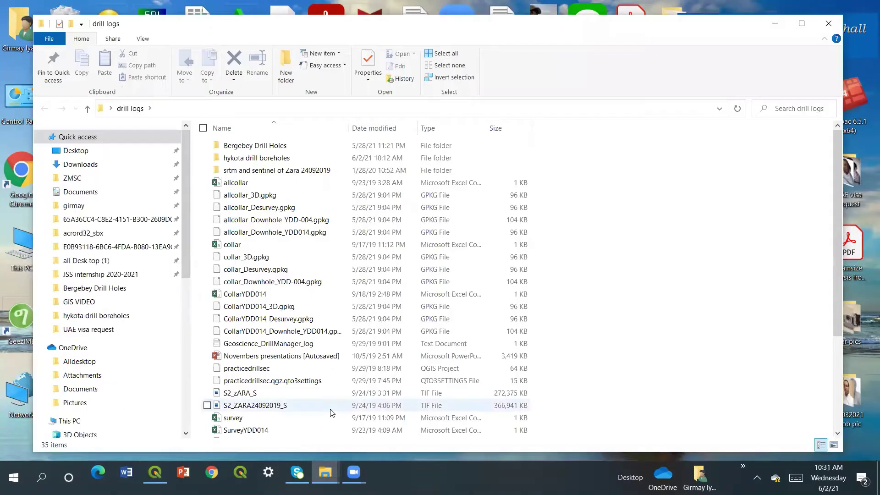
{"action": "double_click", "coordinate": [323, 159]}
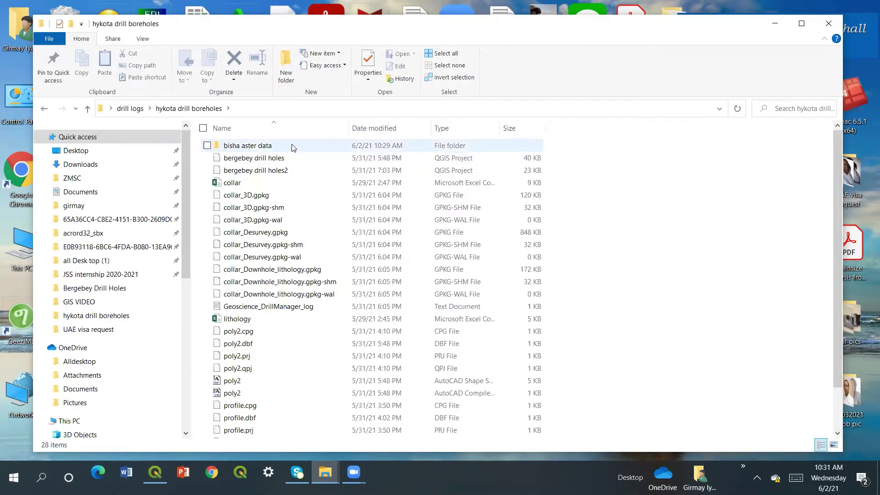
{"action": "double_click", "coordinate": [293, 145]}
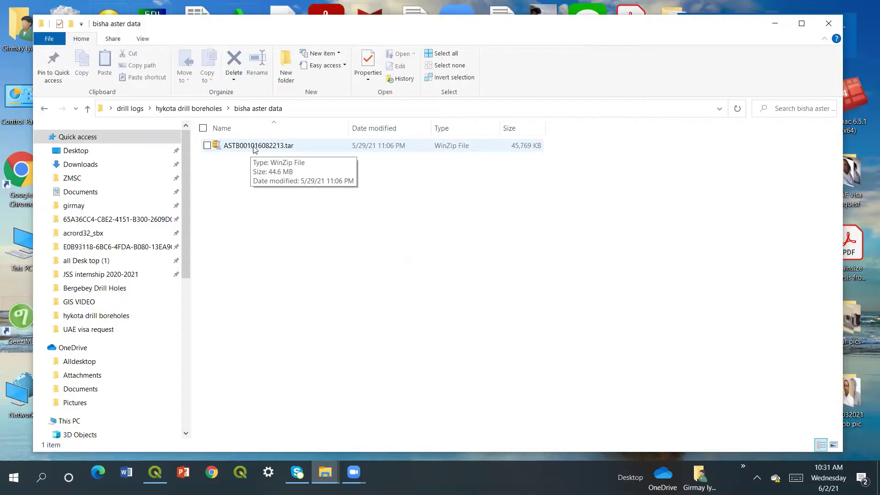
Extract ASTB001016082213.tar into the bisha aster data folder with 7-Zip
{"action": "right_click", "coordinate": [254, 146]}
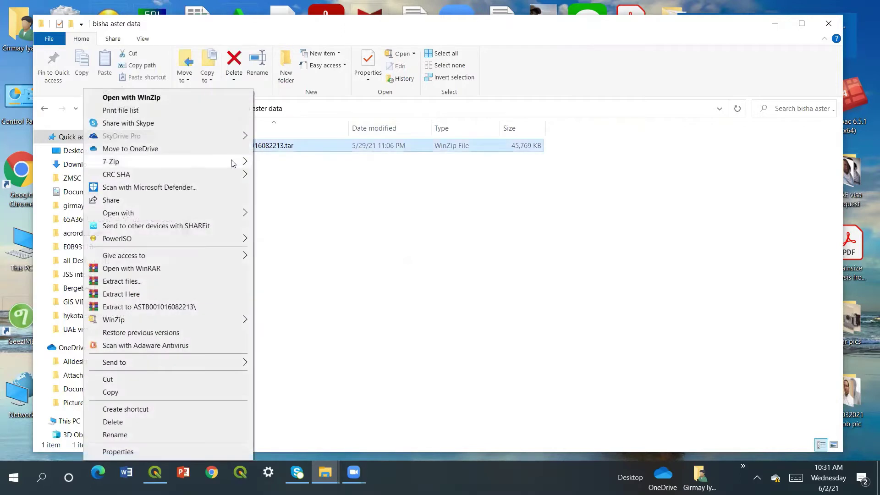
{"action": "mouse_move", "coordinate": [232, 163]}
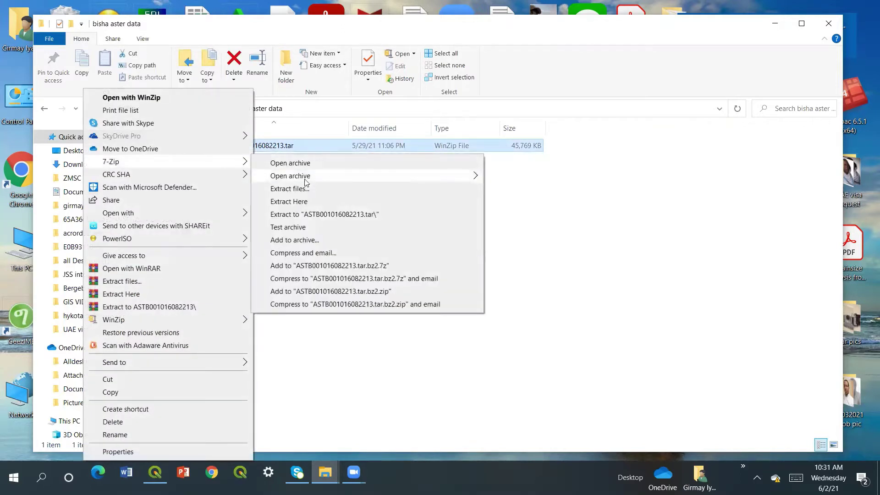
{"action": "left_click", "coordinate": [298, 202]}
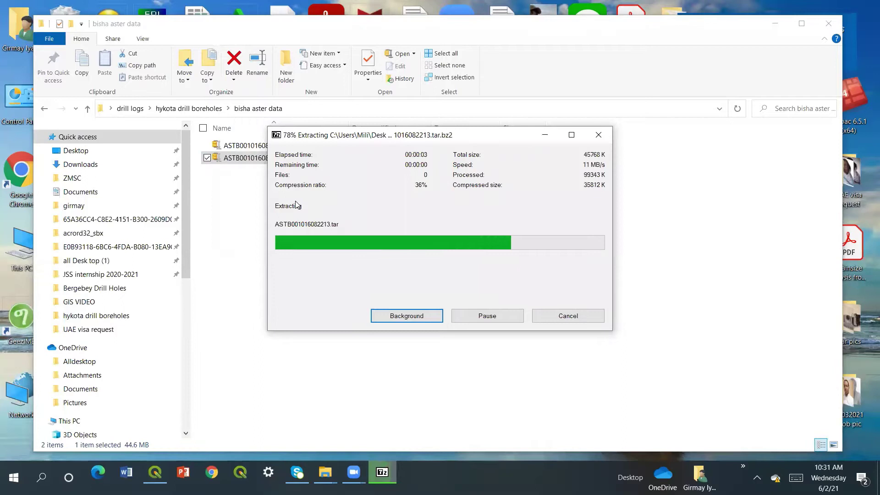
{"action": "left_click", "coordinate": [262, 146]}
{"action": "right_click", "coordinate": [262, 145]}
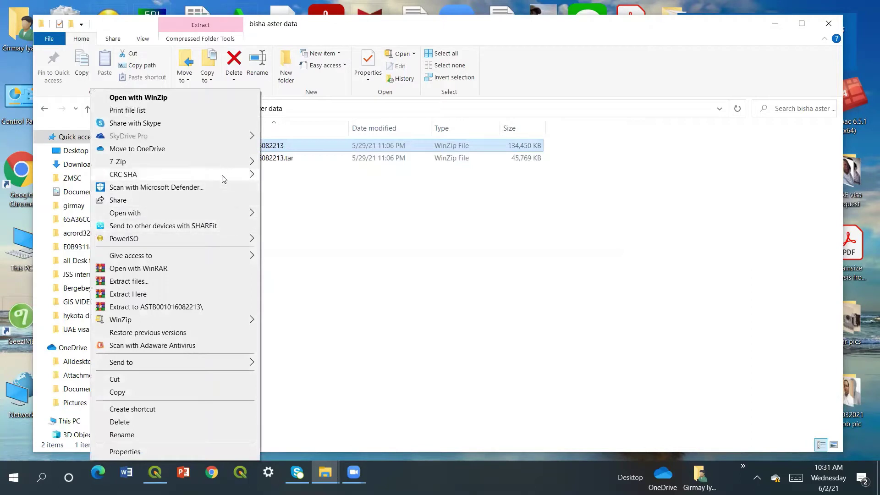
{"action": "mouse_move", "coordinate": [243, 163]}
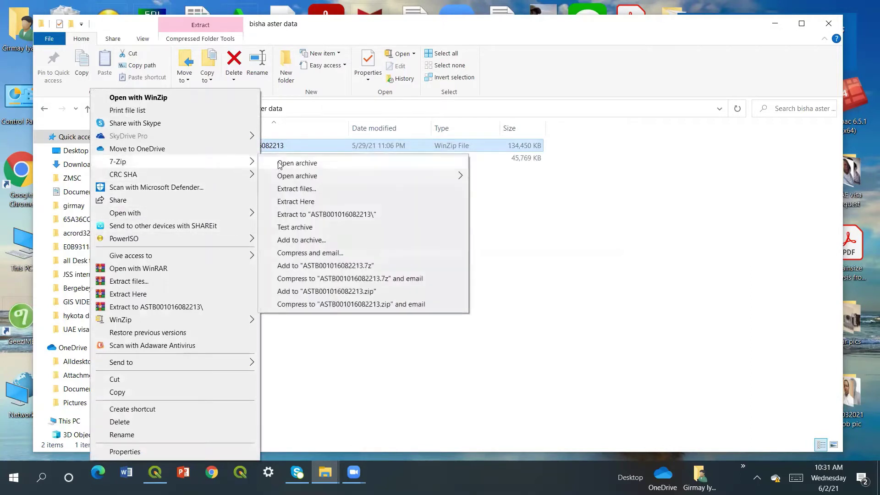
{"action": "left_click", "coordinate": [302, 201]}
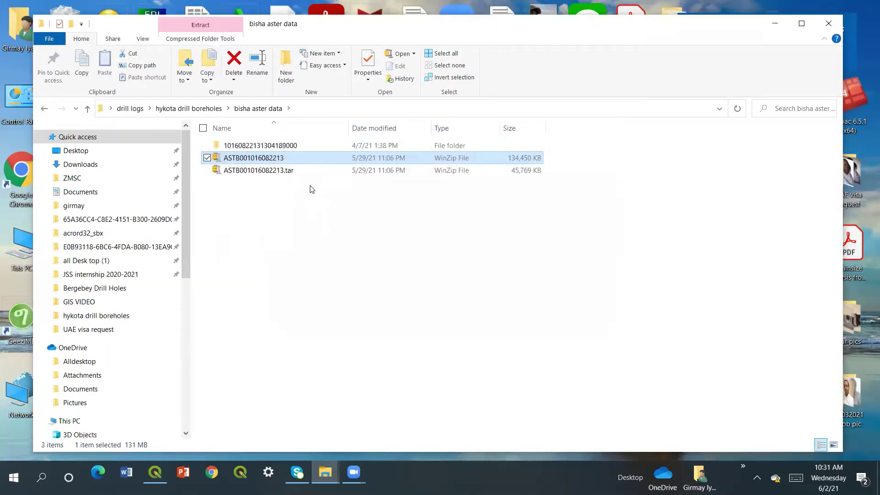
{"action": "double_click", "coordinate": [290, 145]}
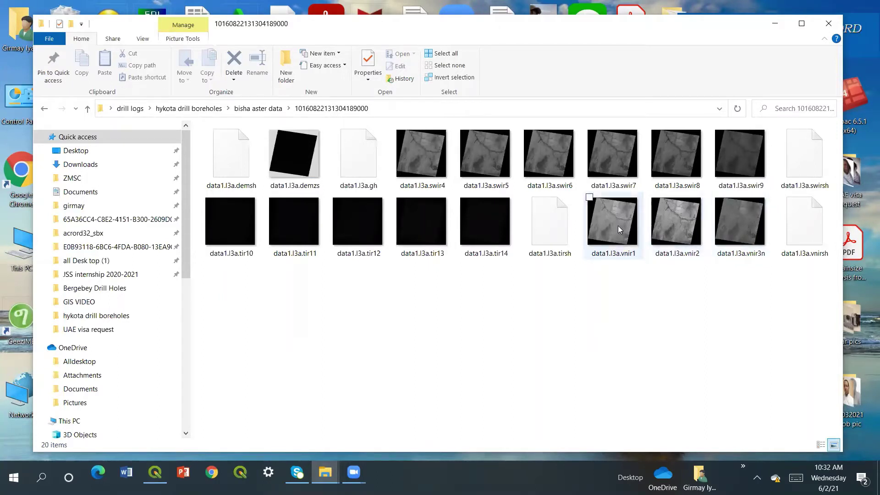
{"action": "mouse_move", "coordinate": [617, 225]}
{"action": "mouse_move", "coordinate": [614, 252]}
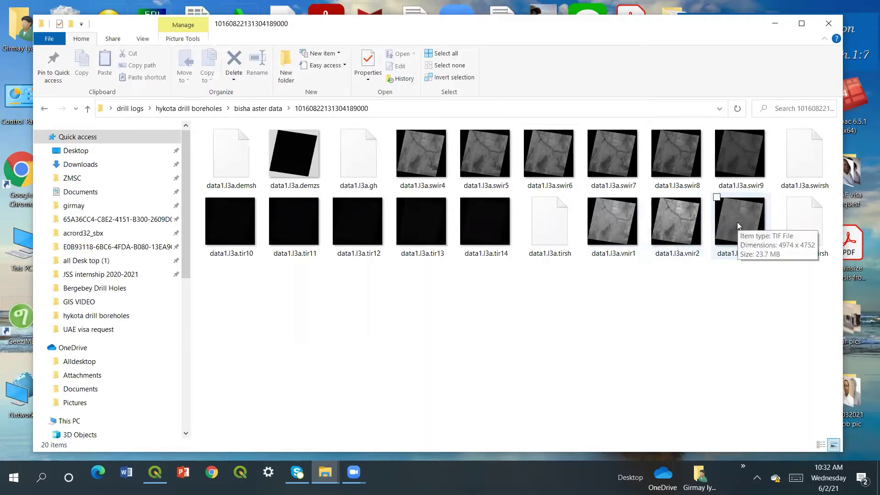
{"action": "left_click", "coordinate": [555, 160]}
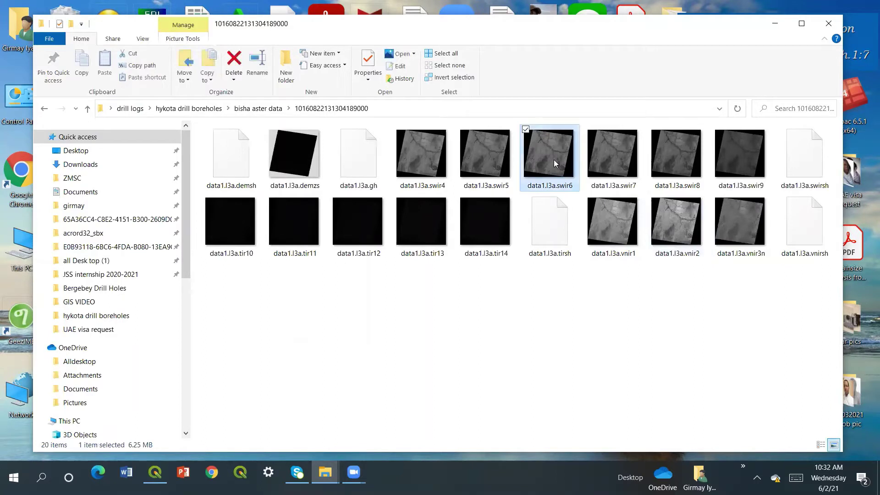
{"action": "left_click", "coordinate": [739, 227], "text": "ctrl"}
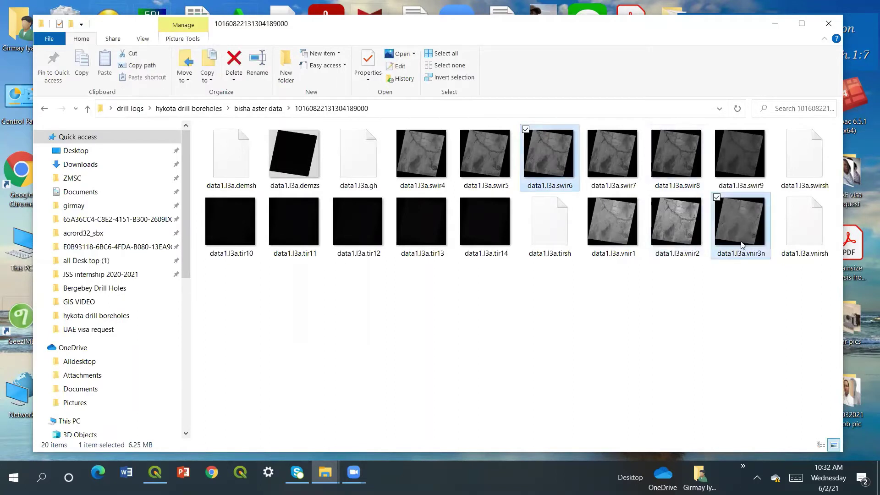
{"action": "left_click", "coordinate": [620, 233], "text": "ctrl"}
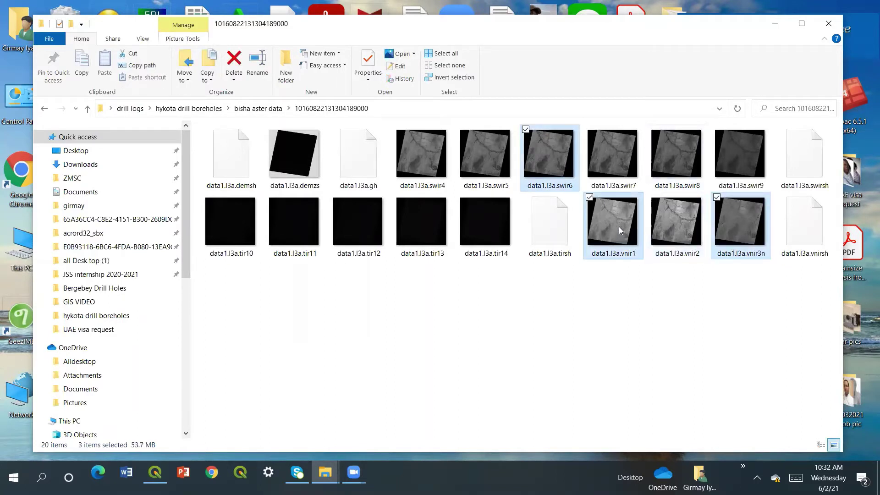
{"action": "left_click", "coordinate": [618, 227]}
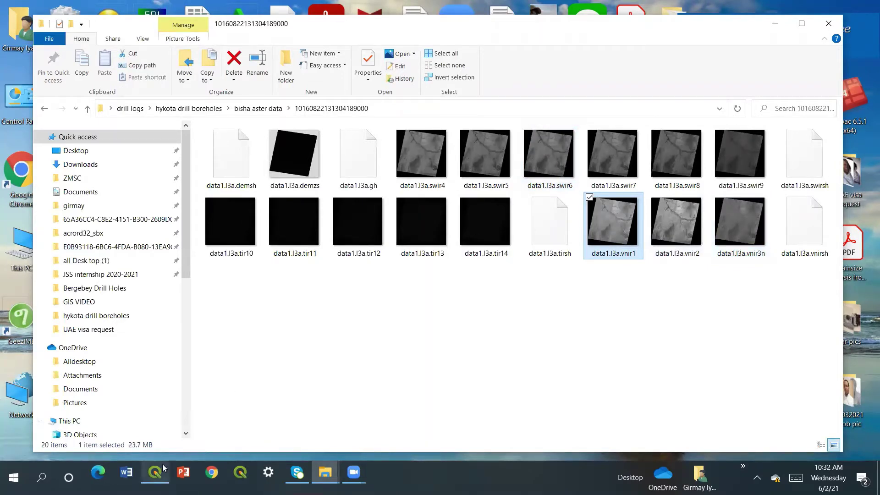
Drag the swir6, vnir3n and vnir1 band images from Explorer into the QGIS Layers panel
{"action": "left_click", "coordinate": [158, 478]}
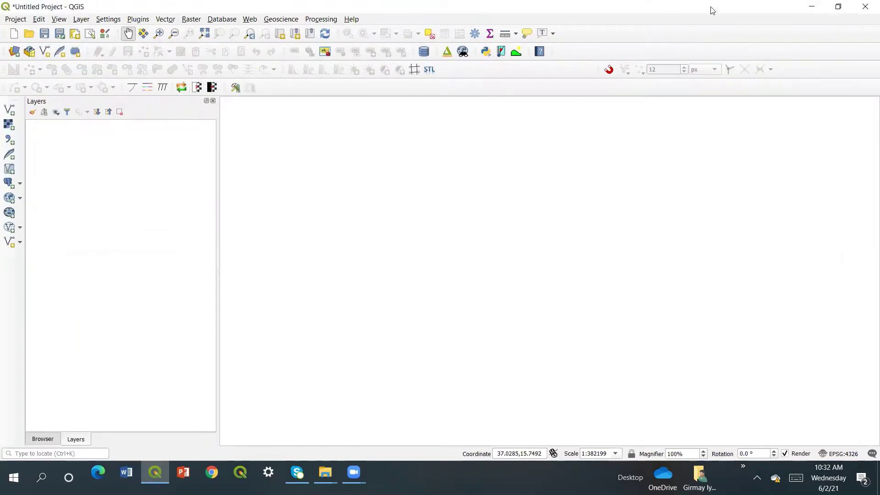
{"action": "left_click", "coordinate": [839, 6]}
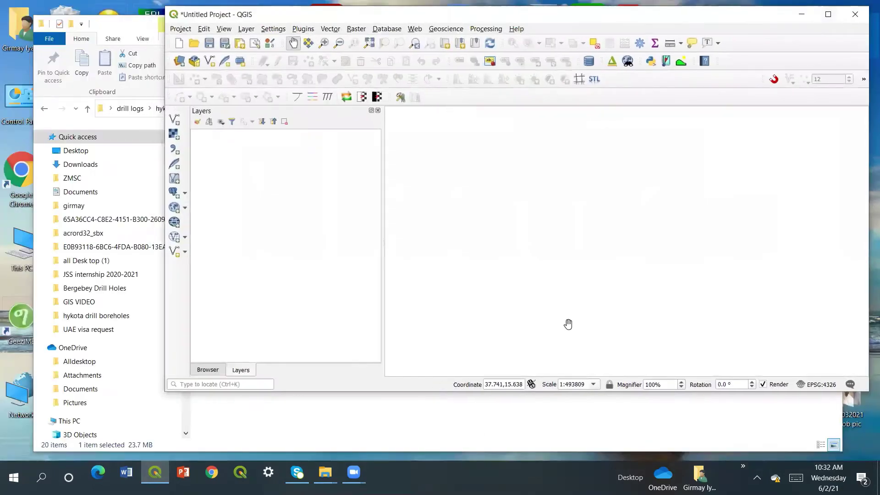
{"action": "left_click", "coordinate": [473, 429]}
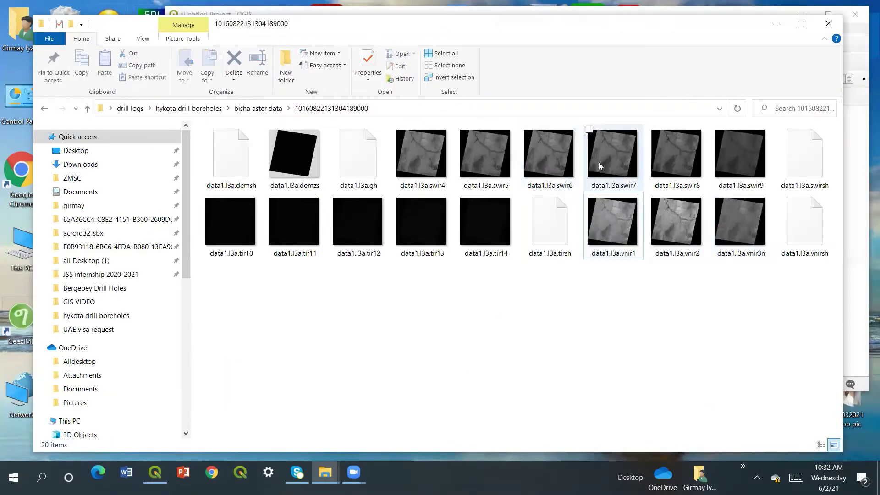
{"action": "left_click", "coordinate": [559, 164]}
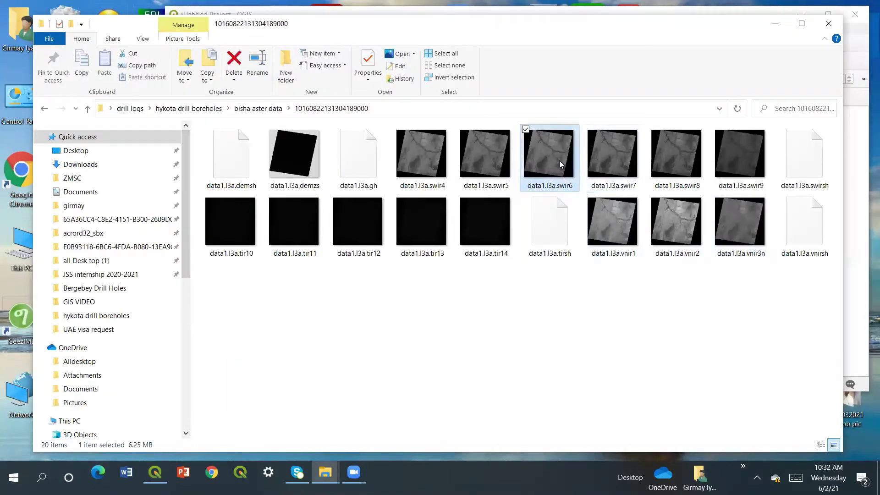
{"action": "left_click", "coordinate": [756, 222], "text": "ctrl"}
{"action": "left_click", "coordinate": [612, 224], "text": "ctrl"}
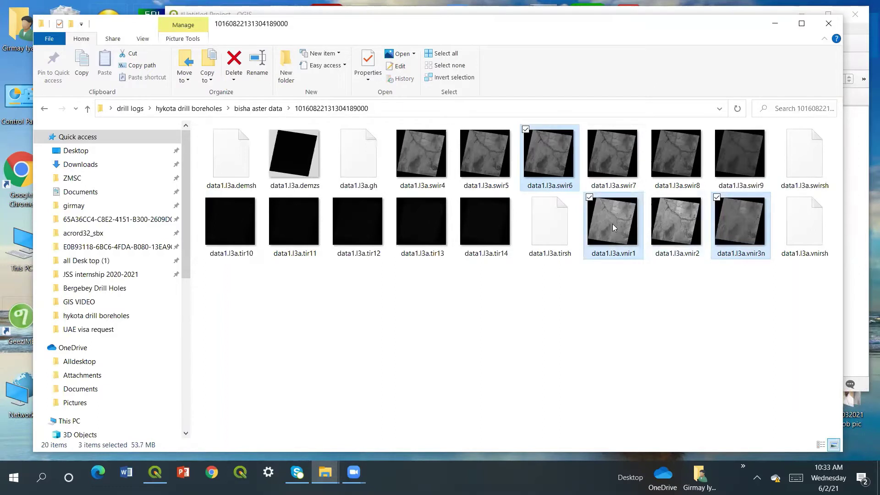
{"action": "left_click_drag", "start_coordinate": [612, 224], "coordinate": [174, 485]}
{"action": "left_click_drag", "start_coordinate": [182, 435], "coordinate": [255, 194]}
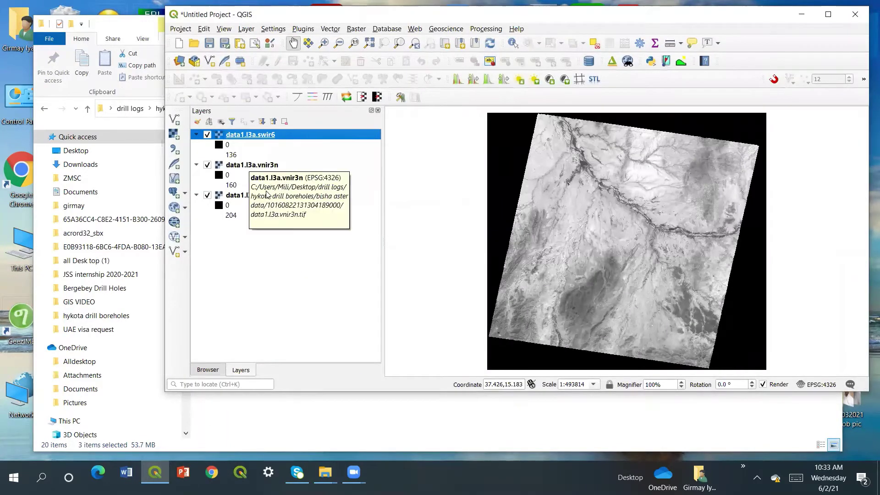
{"action": "left_click", "coordinate": [827, 16]}
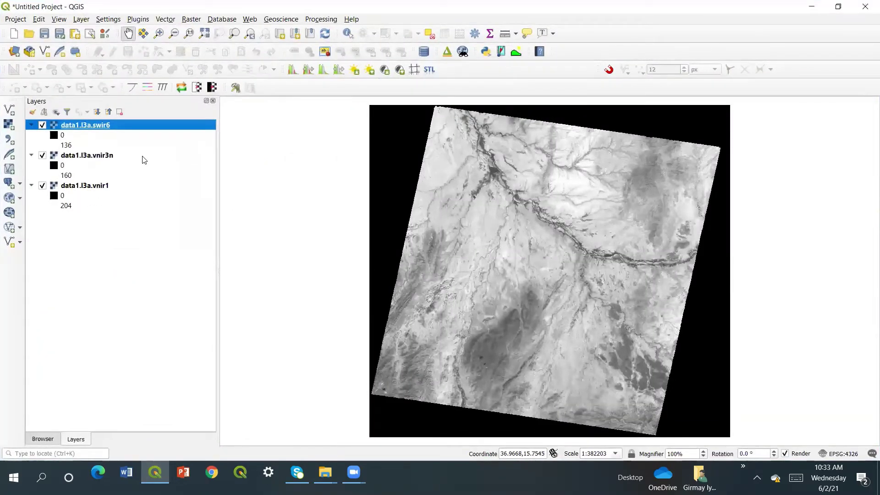
In Build Virtual Raster, select all three band layers as inputs, with vnir1 last
{"action": "left_click", "coordinate": [190, 19]}
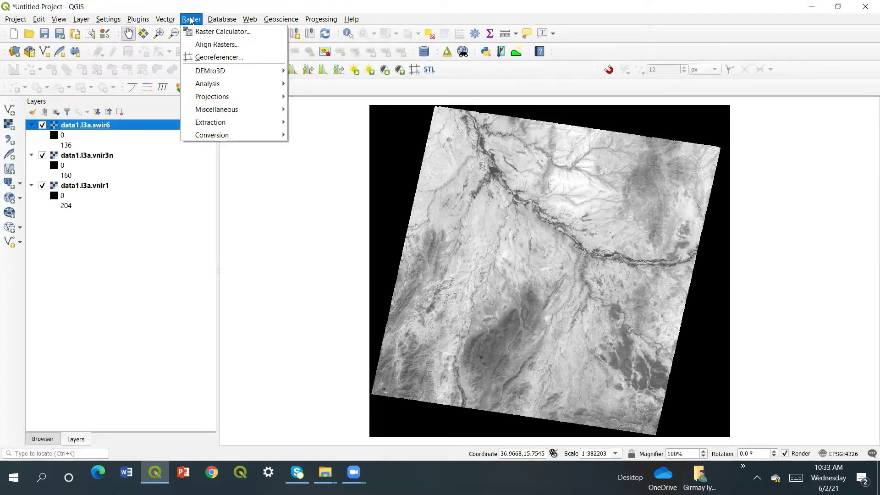
{"action": "mouse_move", "coordinate": [205, 112]}
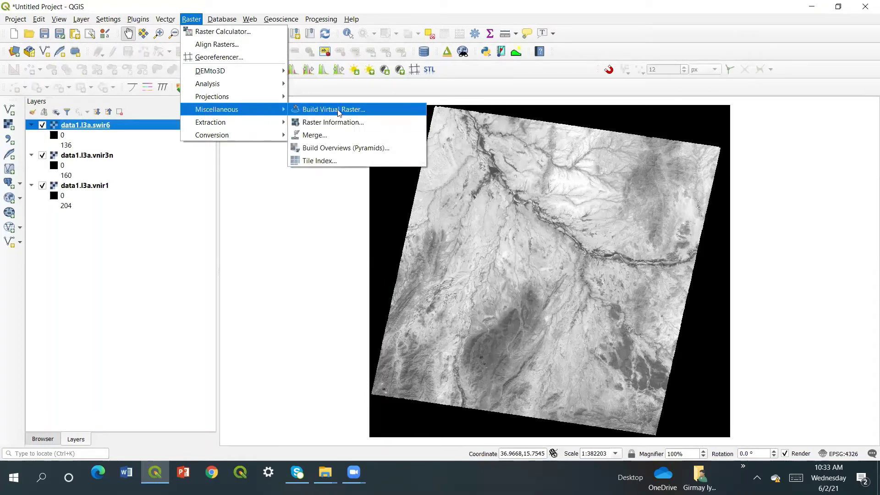
{"action": "left_click", "coordinate": [339, 111]}
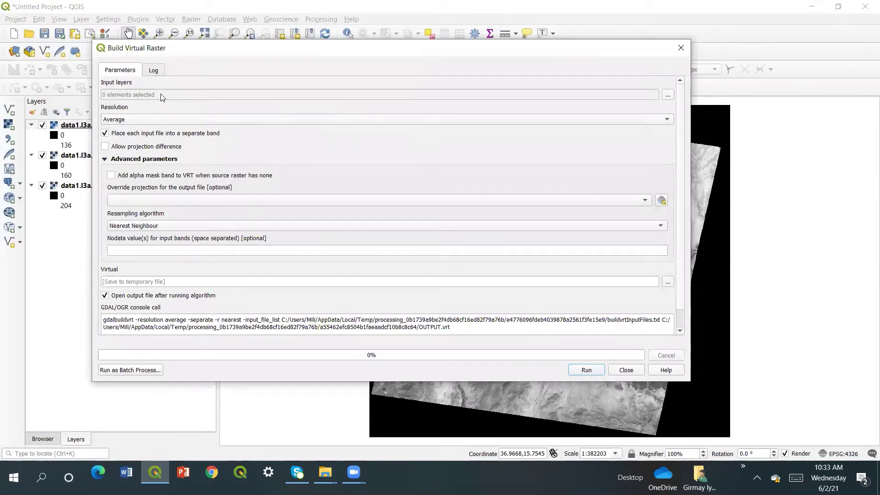
{"action": "left_click", "coordinate": [667, 97]}
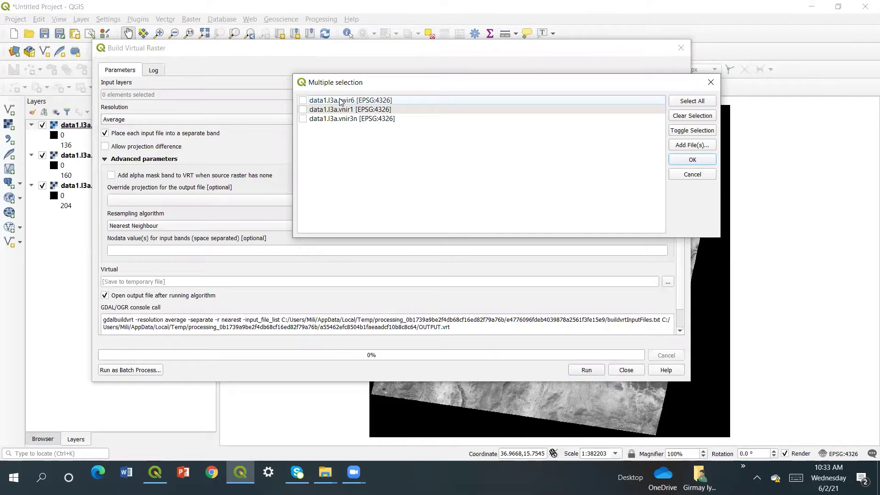
{"action": "left_click", "coordinate": [369, 111]}
{"action": "left_click_drag", "start_coordinate": [370, 111], "coordinate": [369, 136]}
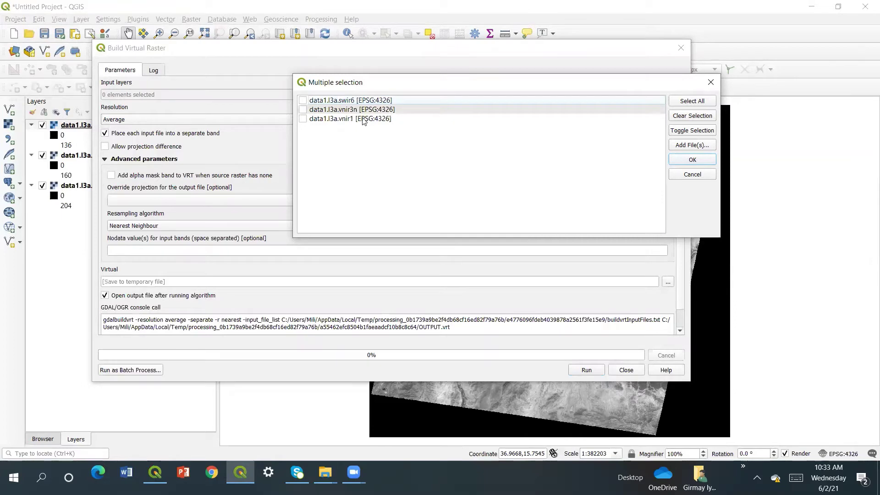
{"action": "left_click", "coordinate": [307, 102]}
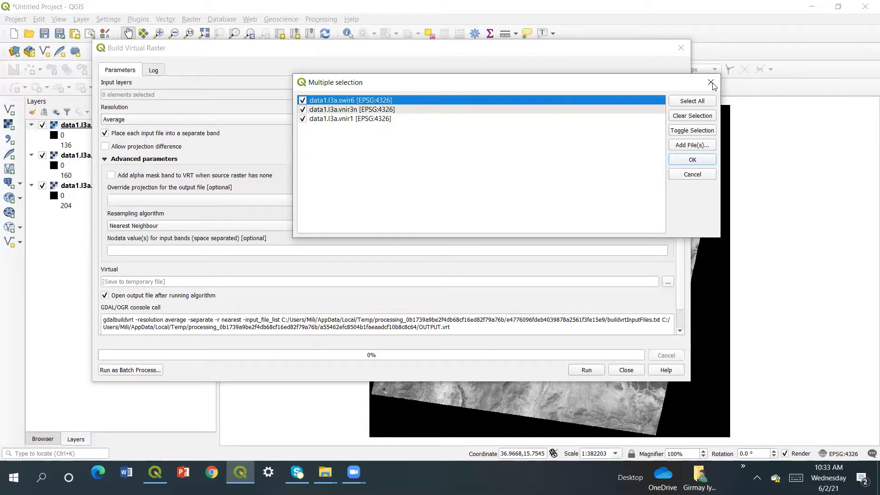
{"action": "left_click", "coordinate": [687, 160]}
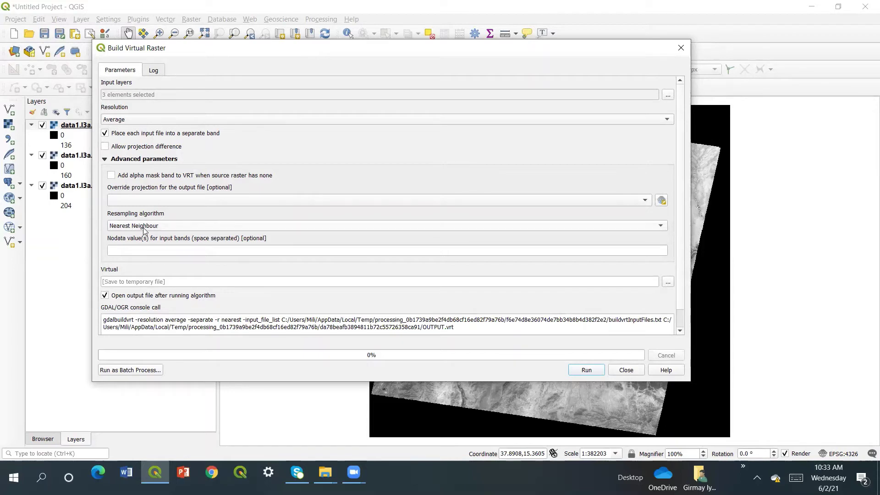
Build the virtual raster in EPSG:32637 and save it as Bisha 631.vrt in bisha aster data
{"action": "left_click", "coordinate": [645, 201]}
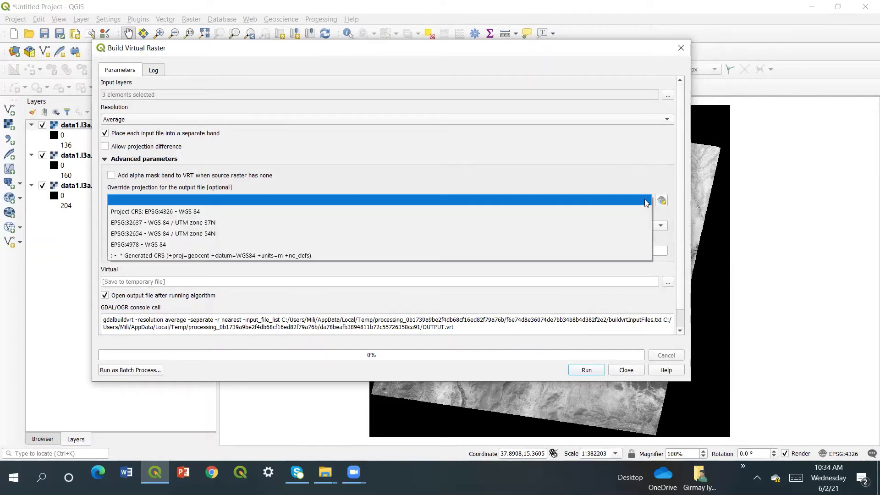
{"action": "left_click", "coordinate": [463, 223]}
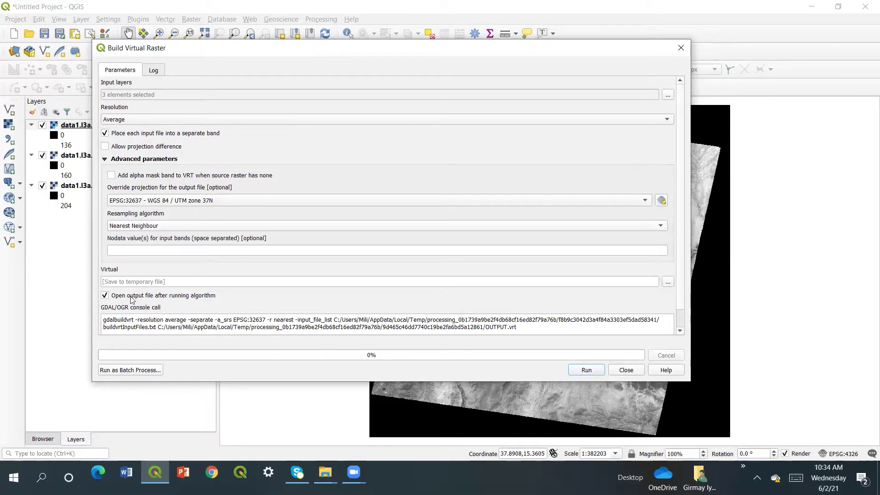
{"action": "left_click", "coordinate": [668, 282]}
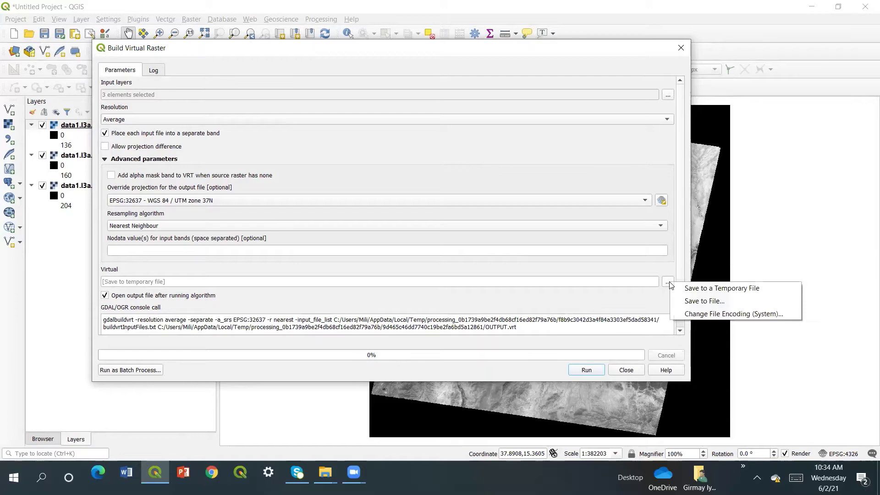
{"action": "left_click", "coordinate": [682, 301]}
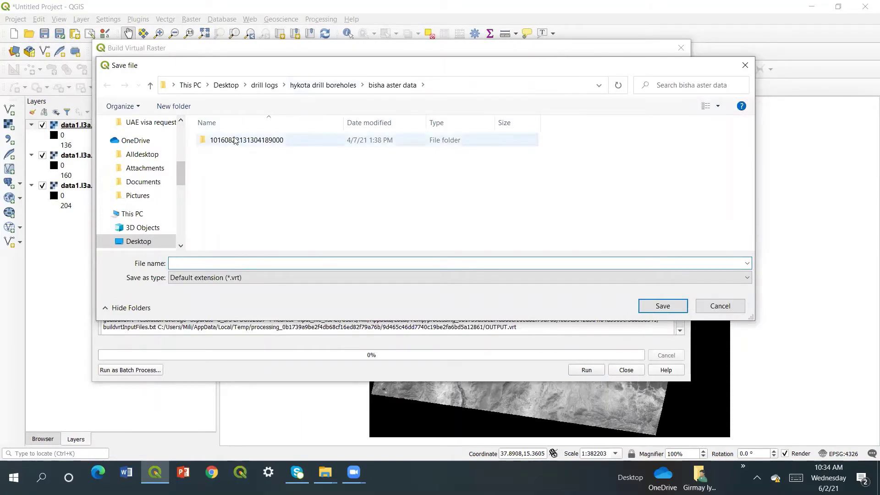
{"action": "left_click", "coordinate": [392, 86]}
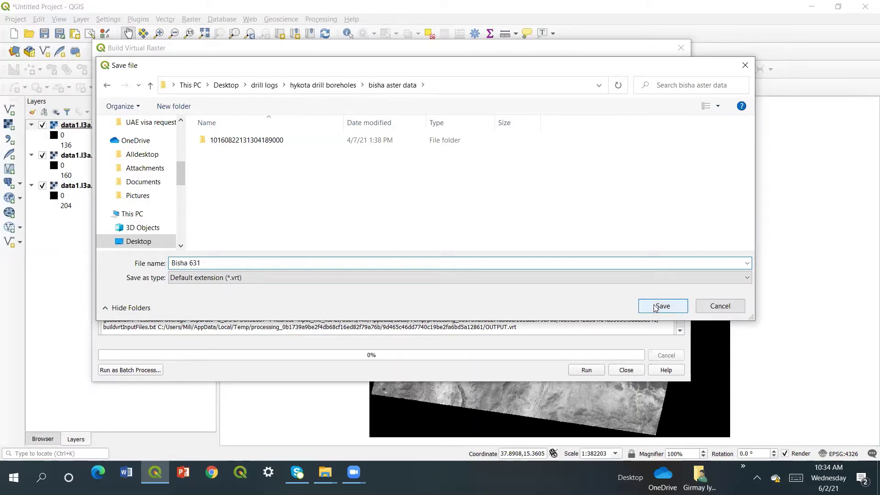
{"action": "left_click", "coordinate": [655, 307]}
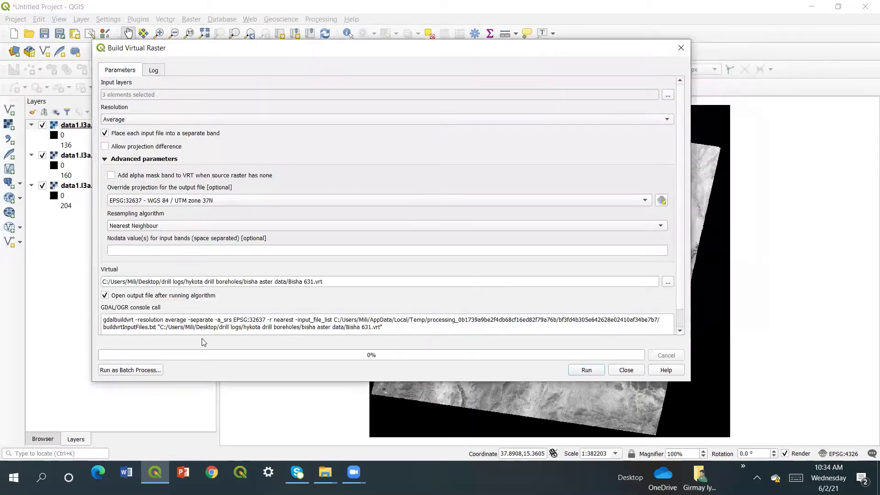
{"action": "left_click", "coordinate": [579, 369]}
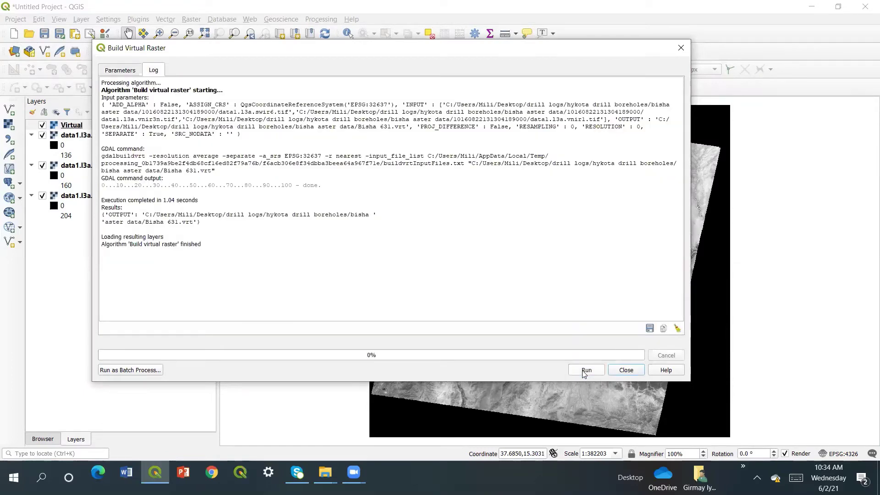
{"action": "left_click", "coordinate": [626, 369]}
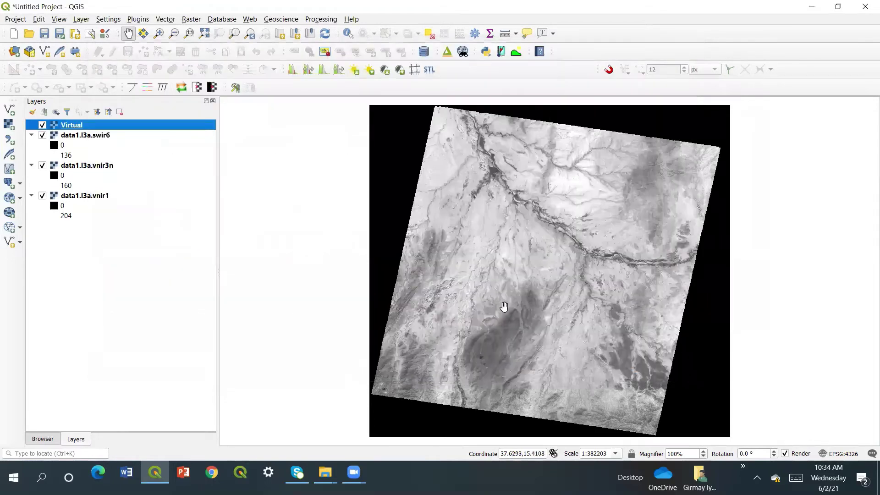
Zoom to the Virtual layer, then remove the swir6, vnir3n and vnir1 band layers
{"action": "right_click", "coordinate": [125, 127]}
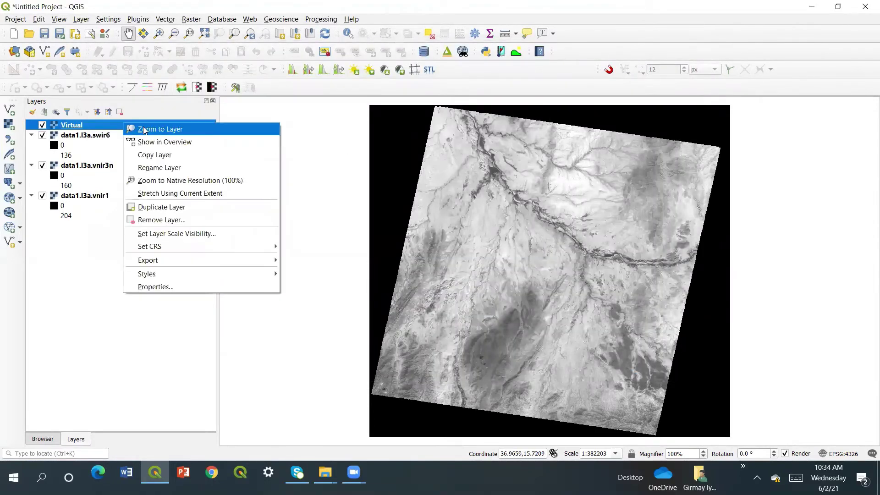
{"action": "left_click", "coordinate": [145, 130]}
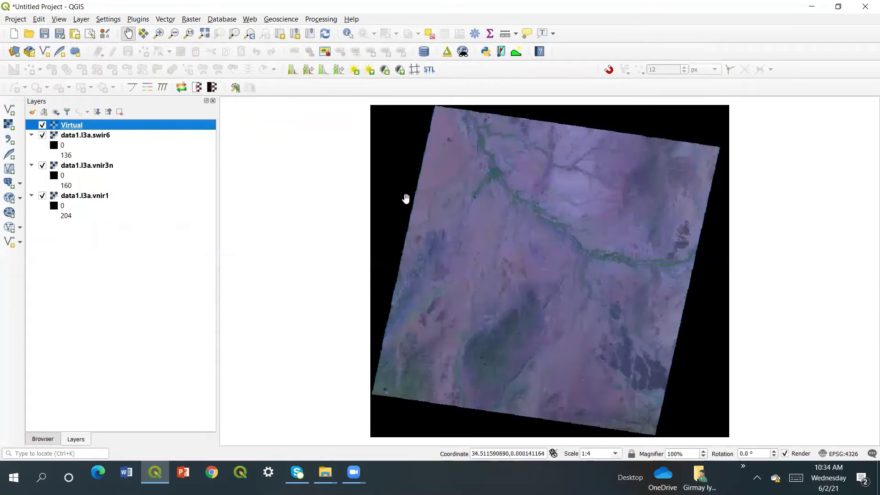
{"action": "left_click", "coordinate": [77, 136]}
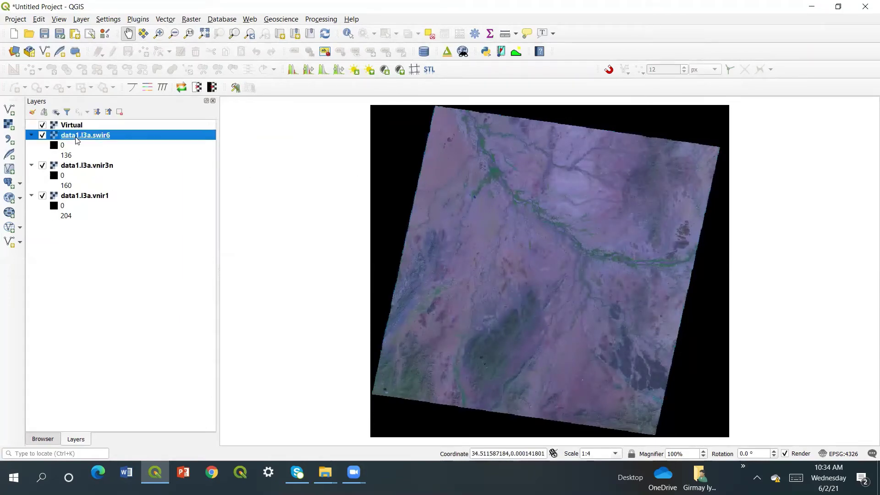
{"action": "left_click", "coordinate": [81, 167]}
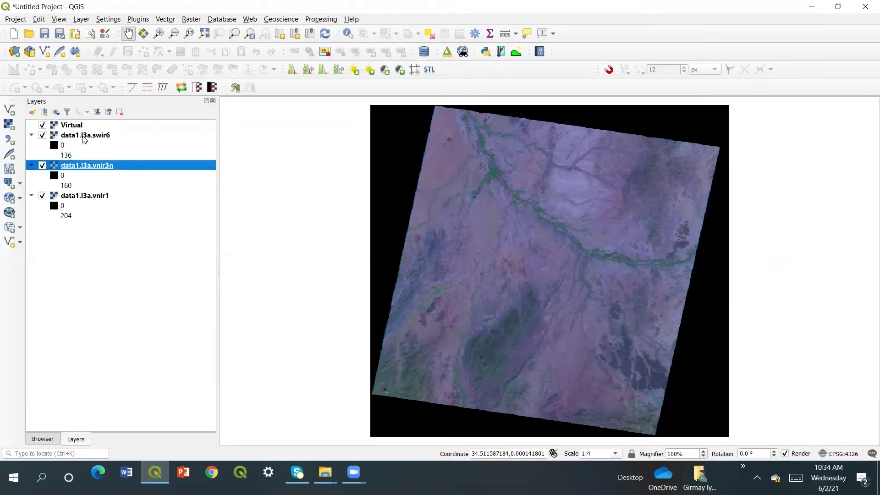
{"action": "left_click", "coordinate": [84, 137], "text": "ctrl"}
{"action": "left_click", "coordinate": [93, 197], "text": "ctrl"}
{"action": "right_click", "coordinate": [92, 196]}
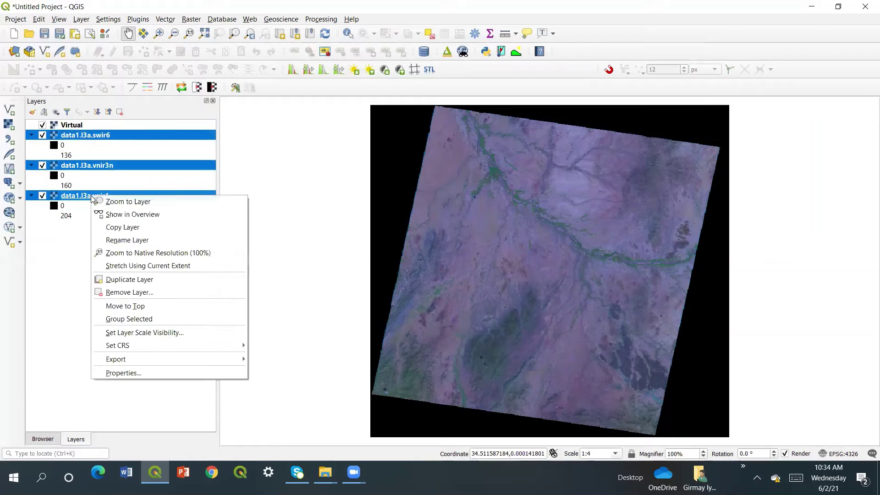
{"action": "left_click", "coordinate": [174, 293]}
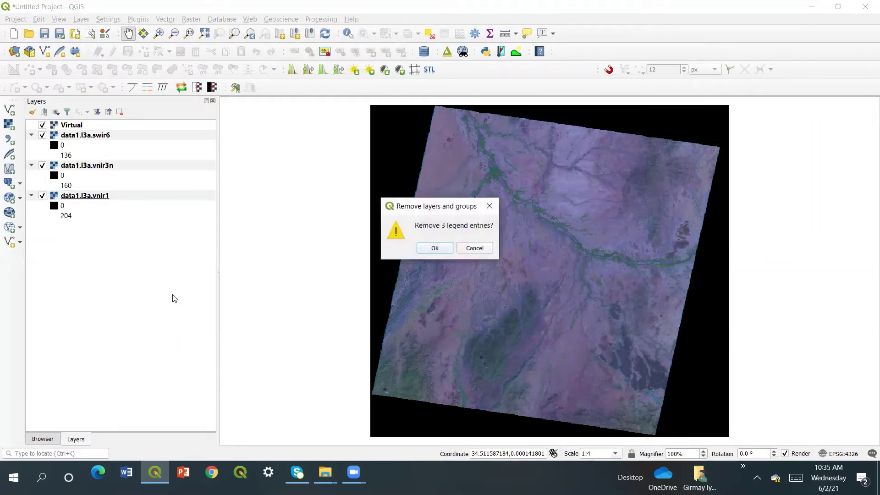
{"action": "left_click", "coordinate": [430, 247]}
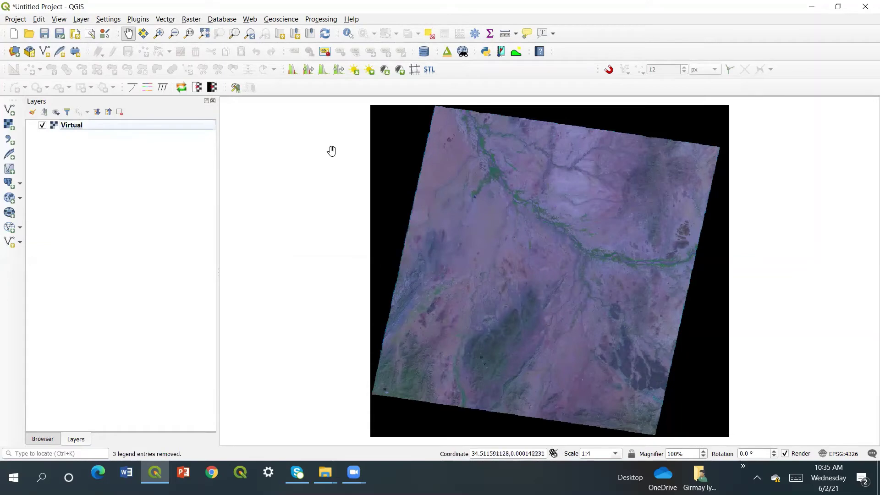
Set the Virtual layer's additional no data value to 0 in its Transparency properties
{"action": "right_click", "coordinate": [164, 129]}
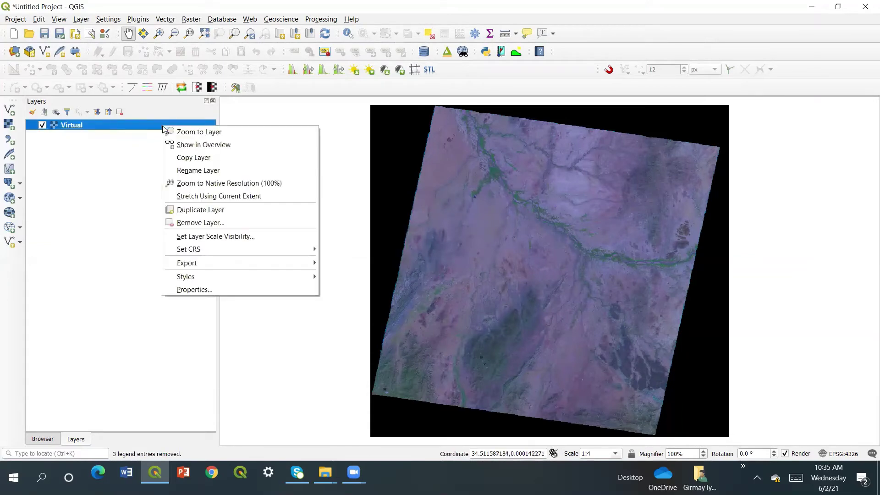
{"action": "left_click", "coordinate": [281, 289]}
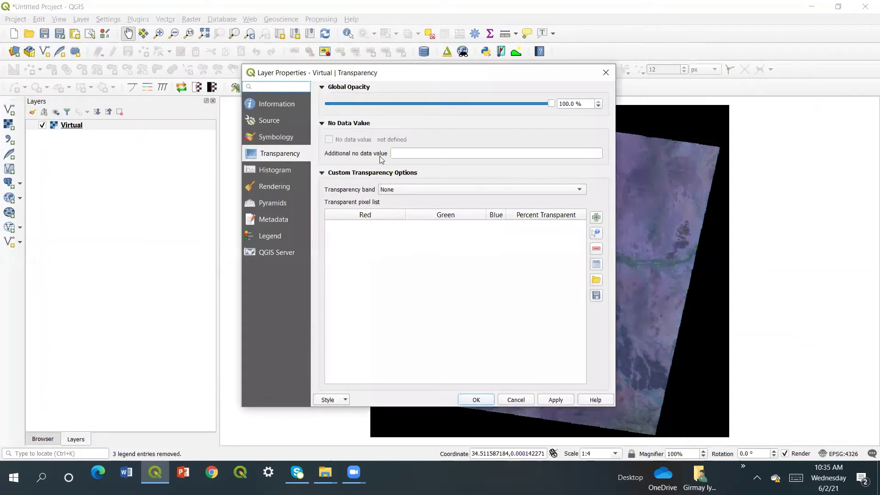
{"action": "left_click", "coordinate": [396, 152]}
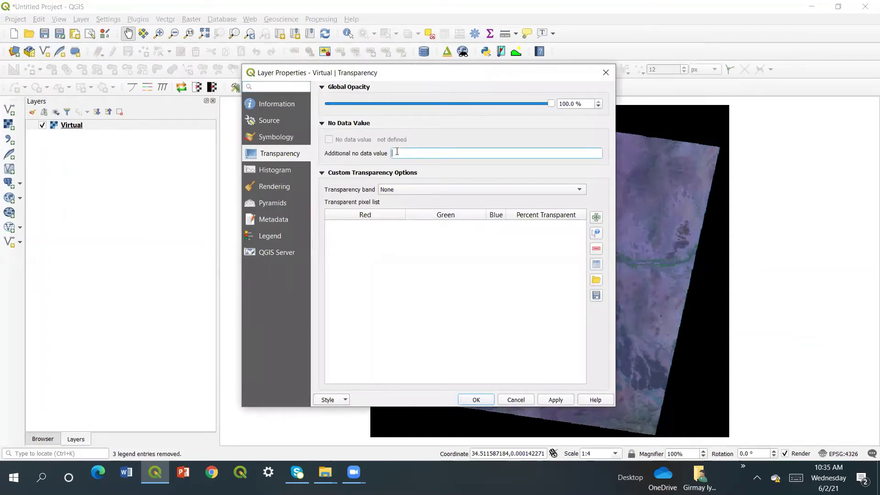
{"action": "left_click", "coordinate": [555, 400]}
{"action": "left_click", "coordinate": [475, 401]}
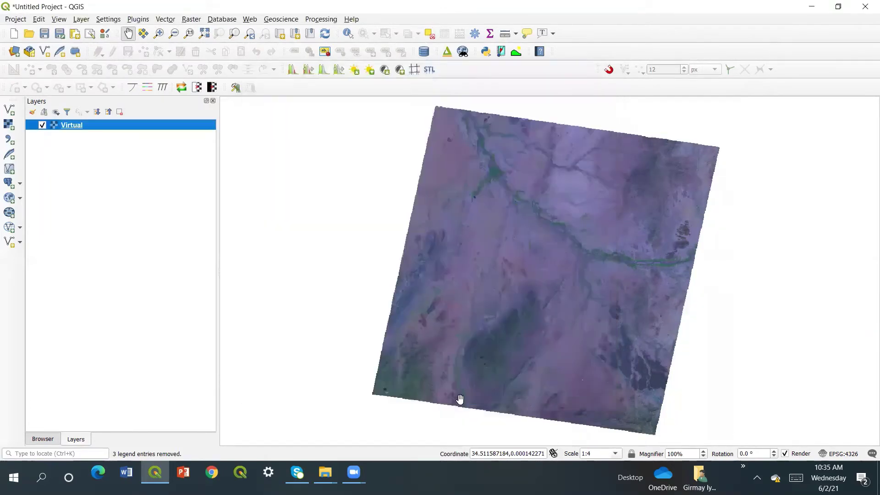
Raise the Virtual composite's brightness by fourteen increments
{"action": "scroll", "coordinate": [560, 250], "scroll_direction": "up", "scroll_amount": 1}
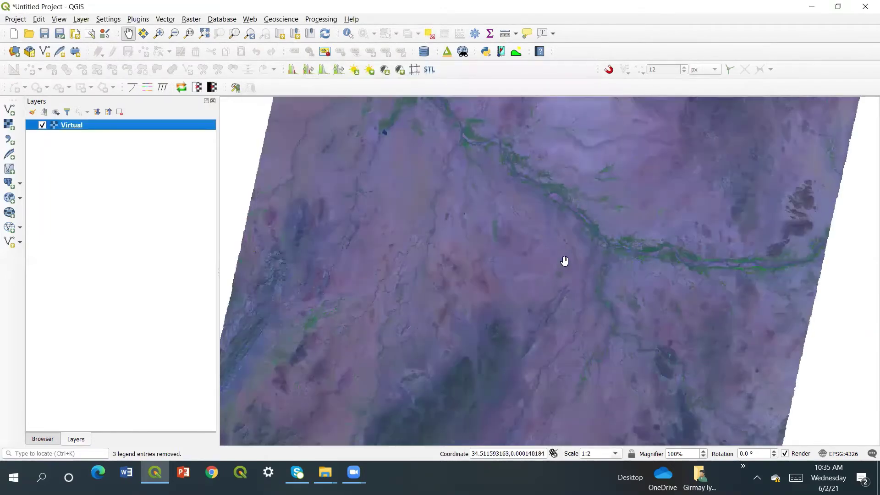
{"action": "scroll", "coordinate": [564, 261], "scroll_direction": "down", "scroll_amount": 1}
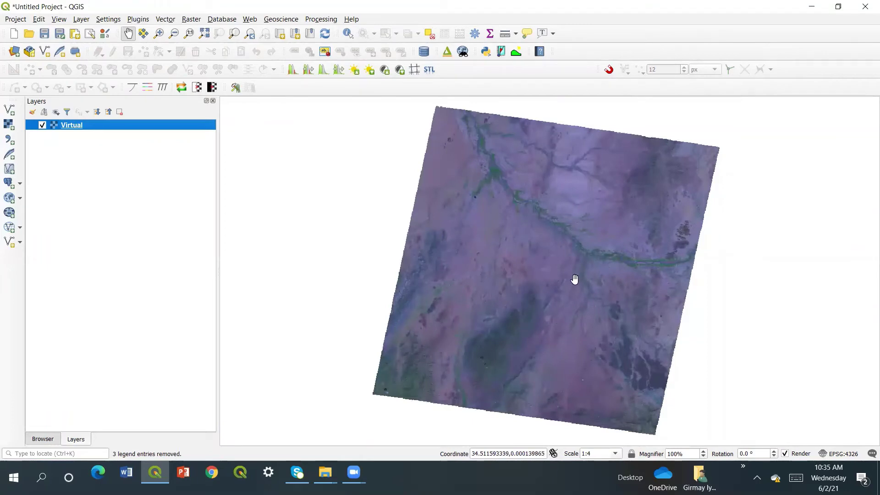
{"action": "left_click", "coordinate": [354, 70]}
{"action": "left_click", "coordinate": [354, 70]}
{"action": "left_click", "coordinate": [358, 74]}
{"action": "left_click", "coordinate": [358, 74]}
{"action": "left_click", "coordinate": [357, 74]}
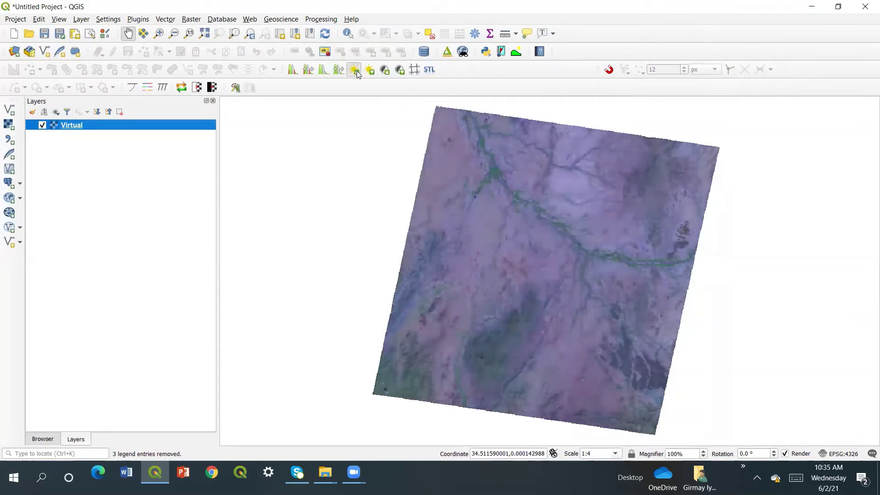
{"action": "left_click", "coordinate": [357, 74]}
{"action": "left_click", "coordinate": [357, 74]}
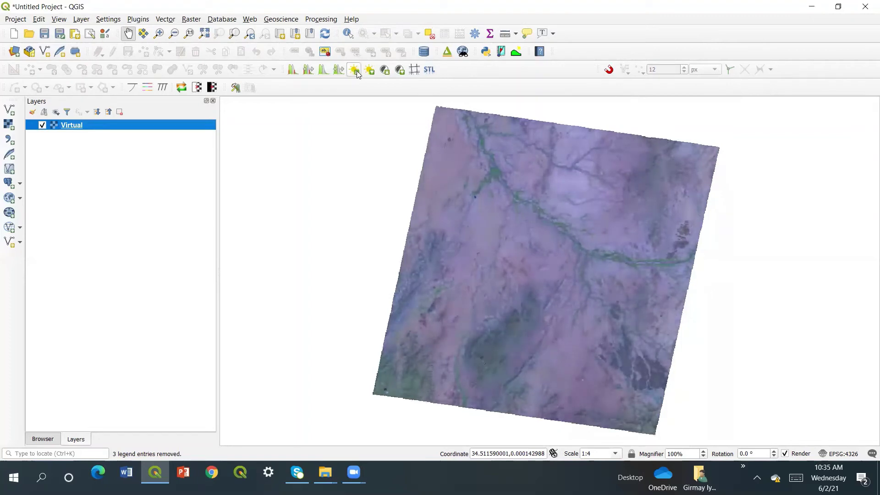
{"action": "left_click", "coordinate": [357, 74]}
{"action": "left_click", "coordinate": [358, 74]}
{"action": "left_click", "coordinate": [357, 74]}
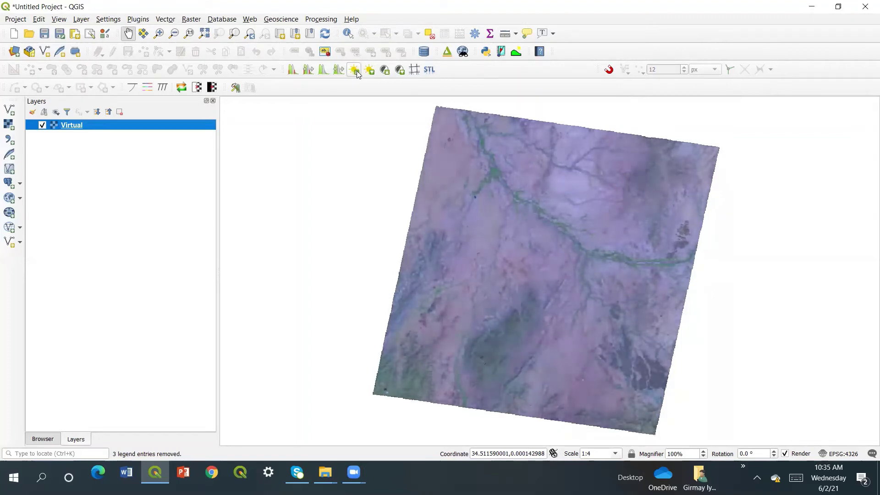
{"action": "left_click", "coordinate": [357, 73]}
{"action": "left_click", "coordinate": [357, 73]}
{"action": "left_click", "coordinate": [357, 73]}
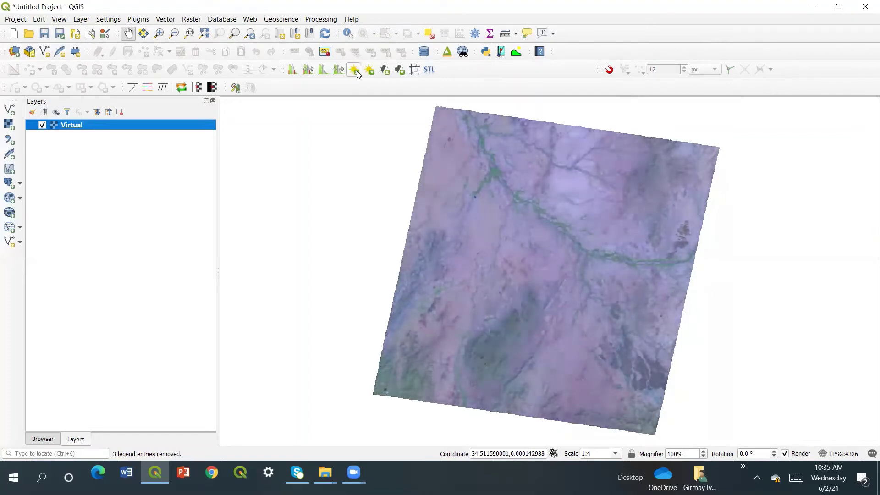
{"action": "left_click", "coordinate": [357, 74]}
Pan across the composite to follow the river channel through the scene
{"action": "scroll", "coordinate": [542, 255], "scroll_direction": "up", "scroll_amount": 2}
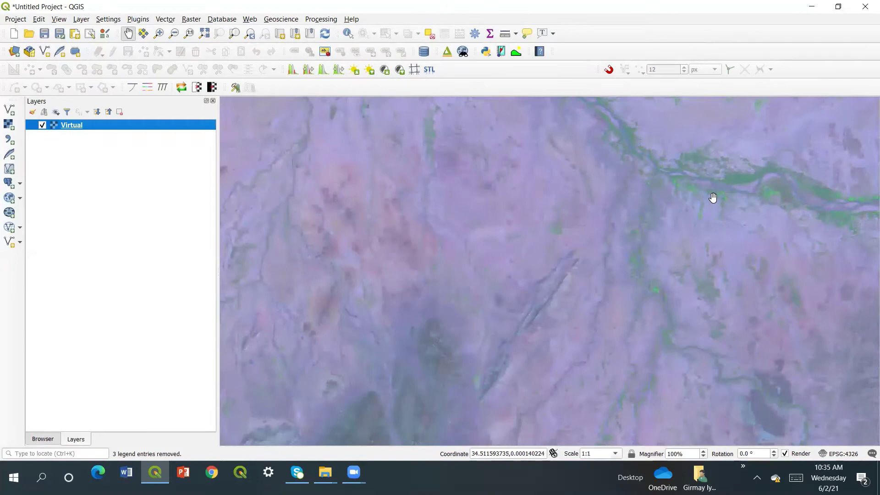
{"action": "left_click_drag", "start_coordinate": [621, 177], "coordinate": [581, 320]}
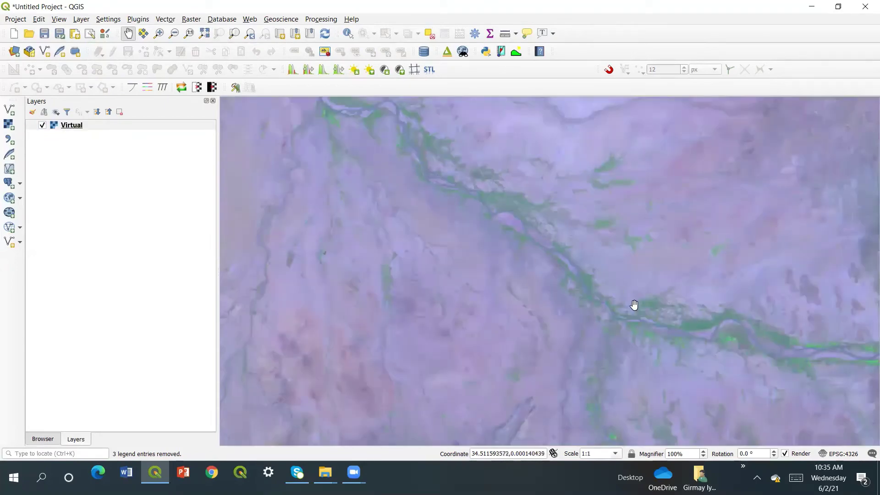
{"action": "left_click_drag", "start_coordinate": [628, 334], "coordinate": [644, 166]}
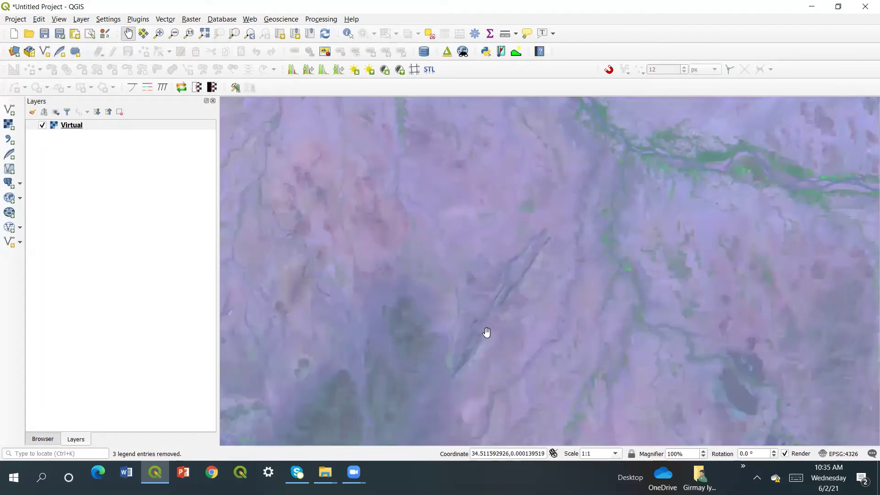
{"action": "left_click_drag", "start_coordinate": [486, 332], "coordinate": [601, 288]}
{"action": "left_click_drag", "start_coordinate": [495, 183], "coordinate": [477, 263]}
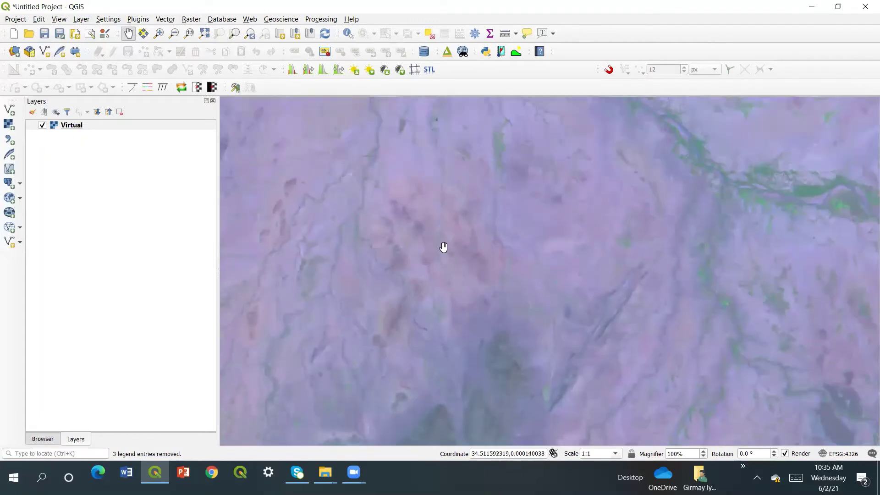
{"action": "scroll", "coordinate": [405, 221], "scroll_direction": "up", "scroll_amount": 1}
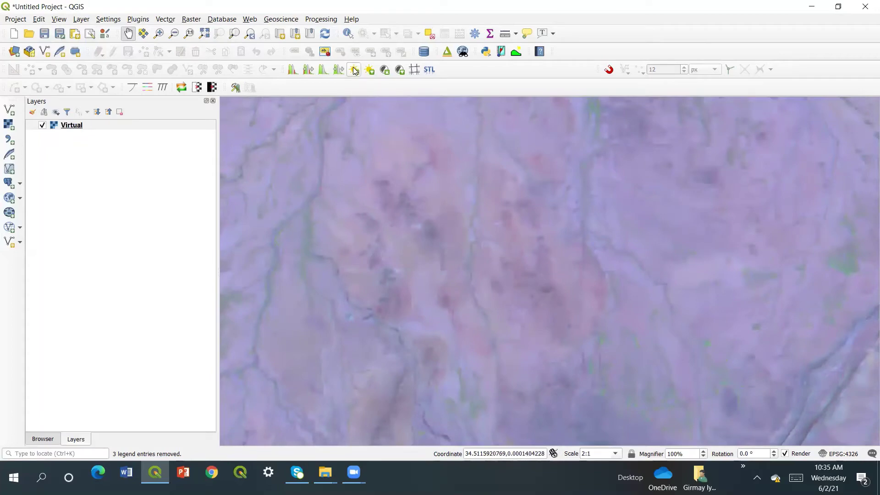
Apply a full-dataset histogram stretch and frame the red-brown gossan patches near the centre
{"action": "left_click", "coordinate": [291, 70]}
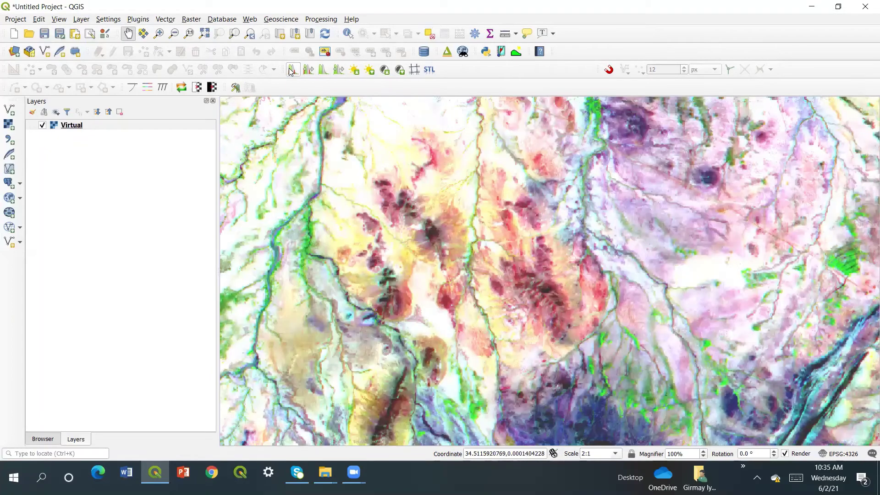
{"action": "scroll", "coordinate": [498, 245], "scroll_direction": "down", "scroll_amount": 2}
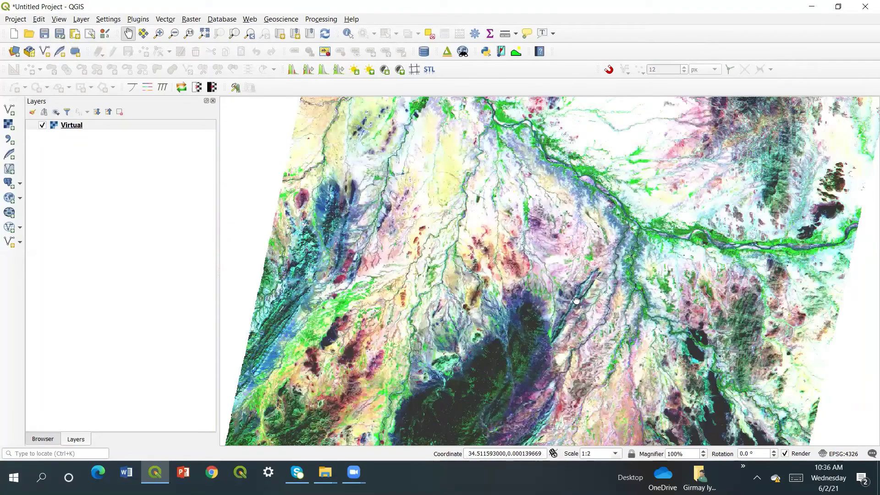
{"action": "left_click_drag", "start_coordinate": [576, 301], "coordinate": [557, 233]}
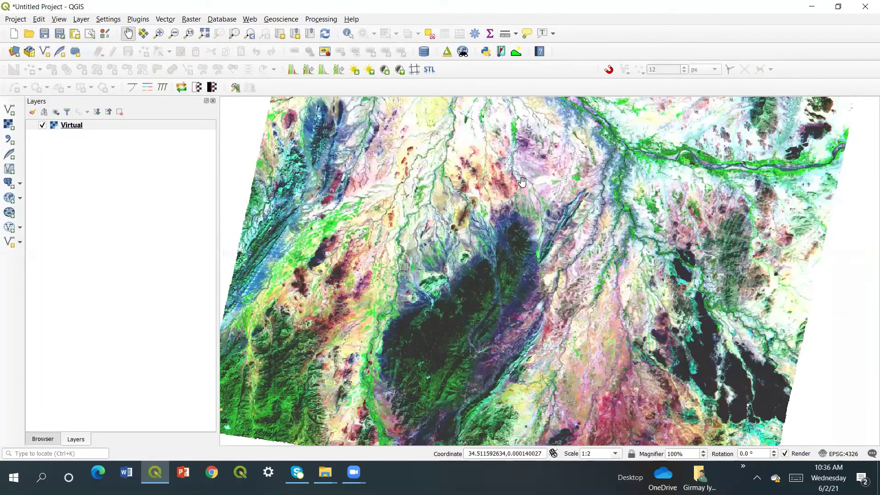
{"action": "left_click_drag", "start_coordinate": [522, 181], "coordinate": [552, 264]}
{"action": "scroll", "coordinate": [552, 264], "scroll_direction": "up", "scroll_amount": 2}
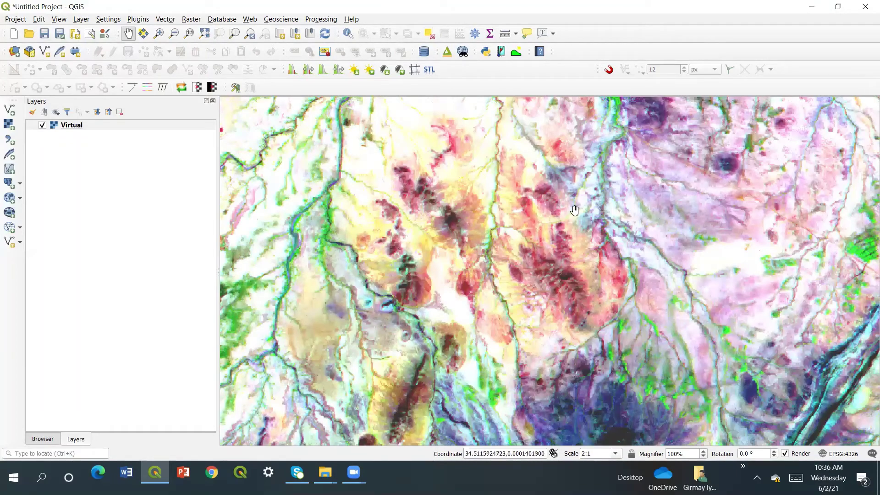
{"action": "left_click_drag", "start_coordinate": [574, 211], "coordinate": [551, 299]}
{"action": "left_click_drag", "start_coordinate": [554, 209], "coordinate": [548, 233]}
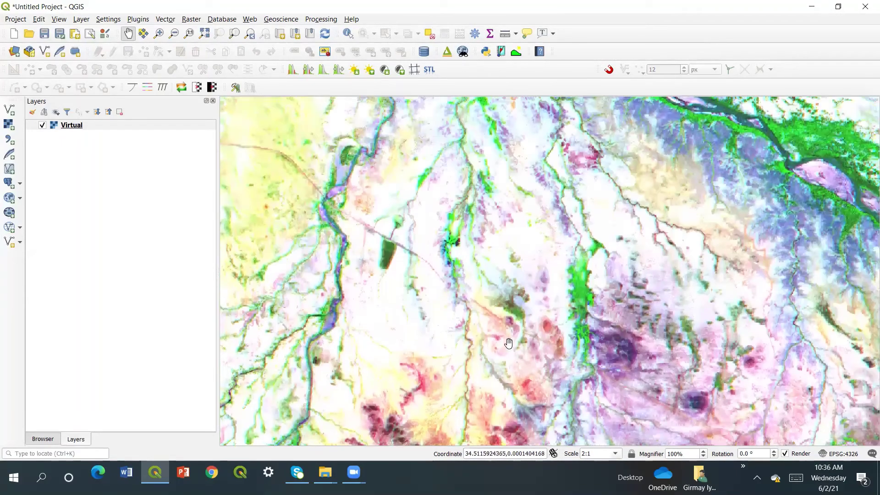
{"action": "left_click_drag", "start_coordinate": [509, 329], "coordinate": [502, 183]}
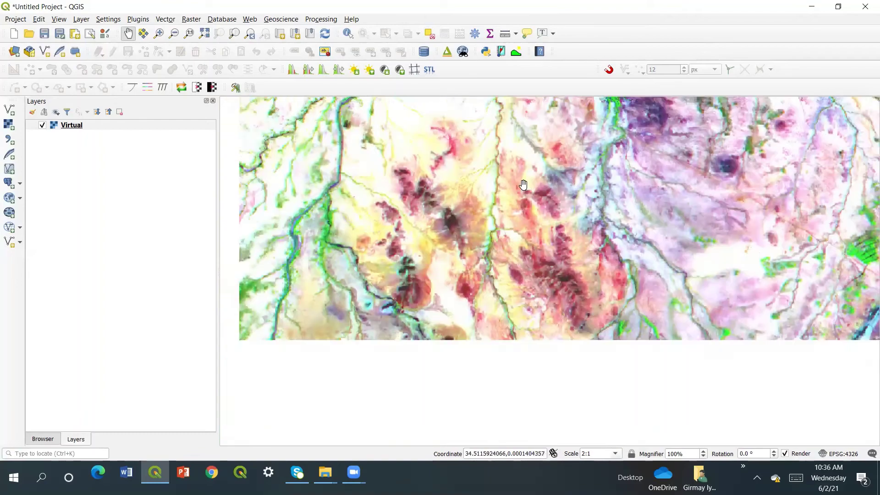
{"action": "scroll", "coordinate": [513, 330], "scroll_direction": "down", "scroll_amount": 1}
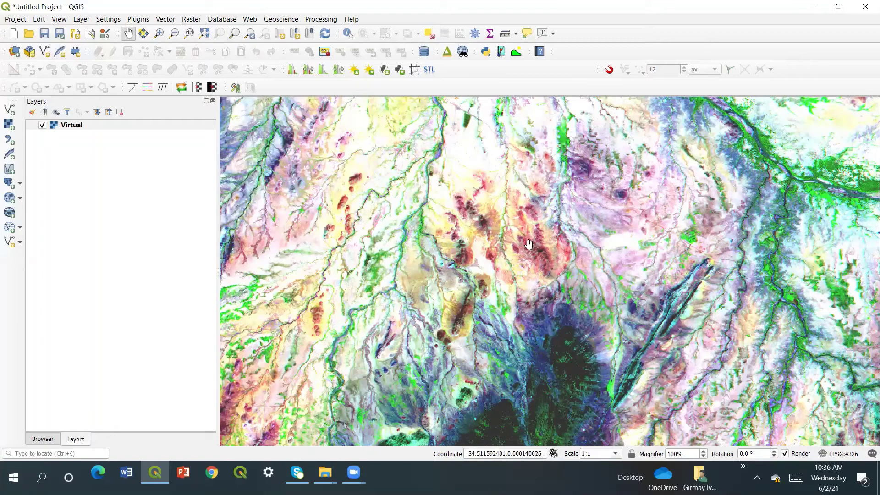
{"action": "left_click_drag", "start_coordinate": [522, 240], "coordinate": [541, 202]}
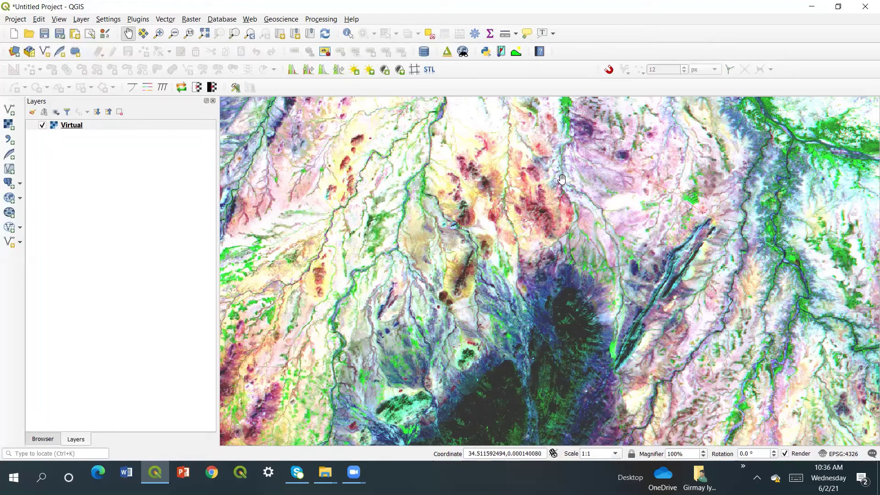
{"action": "left_click_drag", "start_coordinate": [564, 170], "coordinate": [568, 303]}
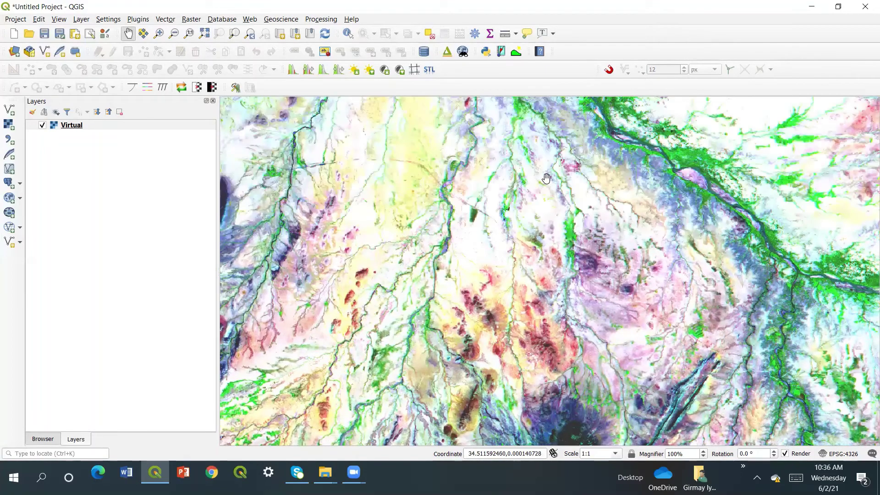
{"action": "scroll", "coordinate": [489, 319], "scroll_direction": "up", "scroll_amount": 1}
{"action": "scroll", "coordinate": [489, 319], "scroll_direction": "up", "scroll_amount": 1}
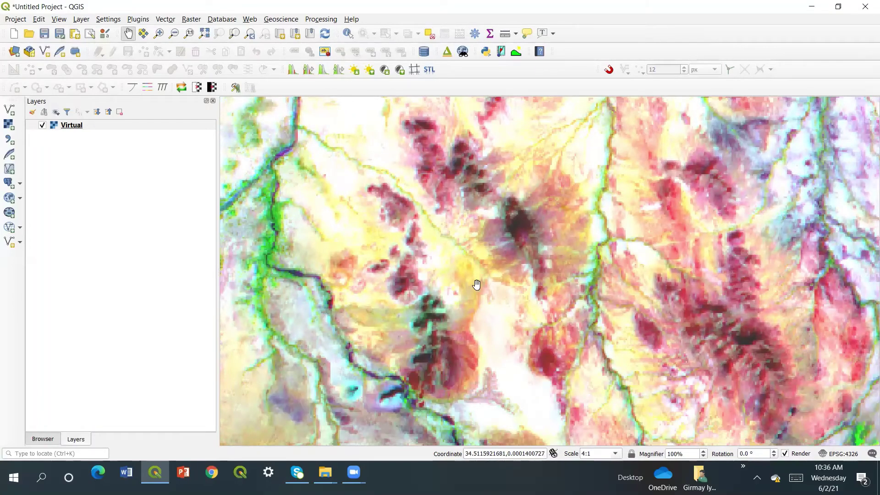
{"action": "left_click_drag", "start_coordinate": [476, 285], "coordinate": [581, 136]}
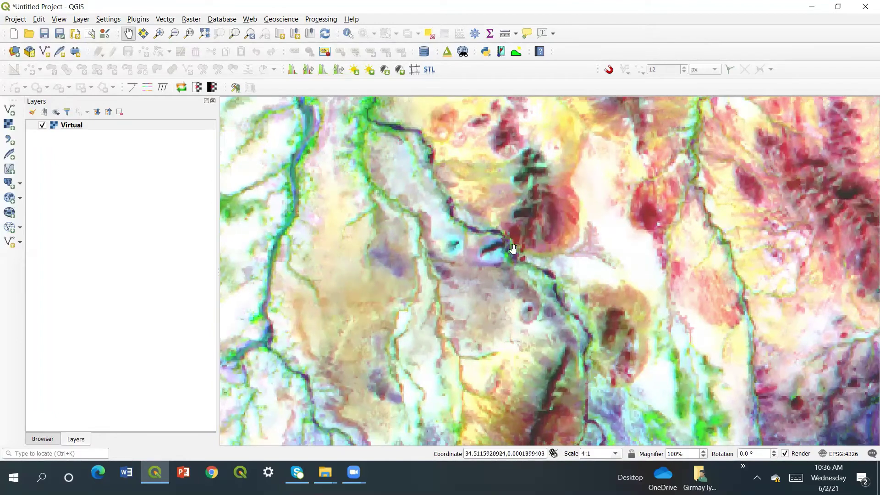
{"action": "scroll", "coordinate": [512, 243], "scroll_direction": "up", "scroll_amount": 1}
{"action": "scroll", "coordinate": [516, 237], "scroll_direction": "down", "scroll_amount": 1}
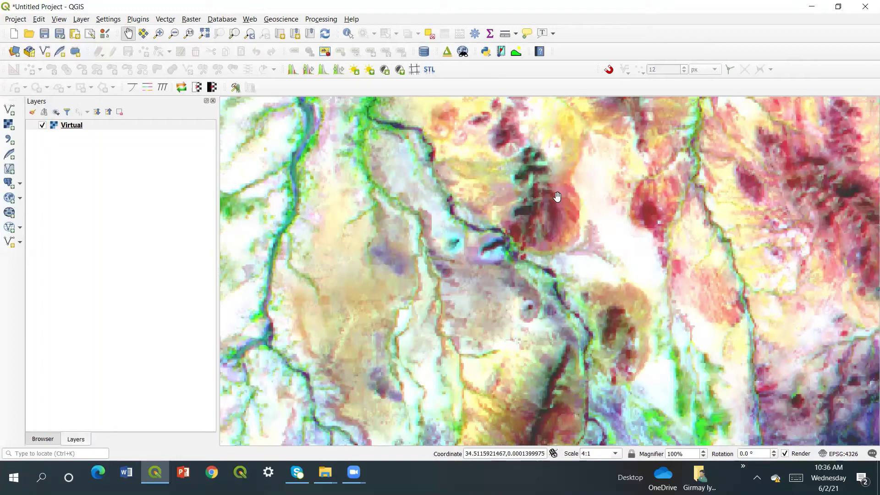
{"action": "left_click_drag", "start_coordinate": [521, 282], "coordinate": [518, 162]}
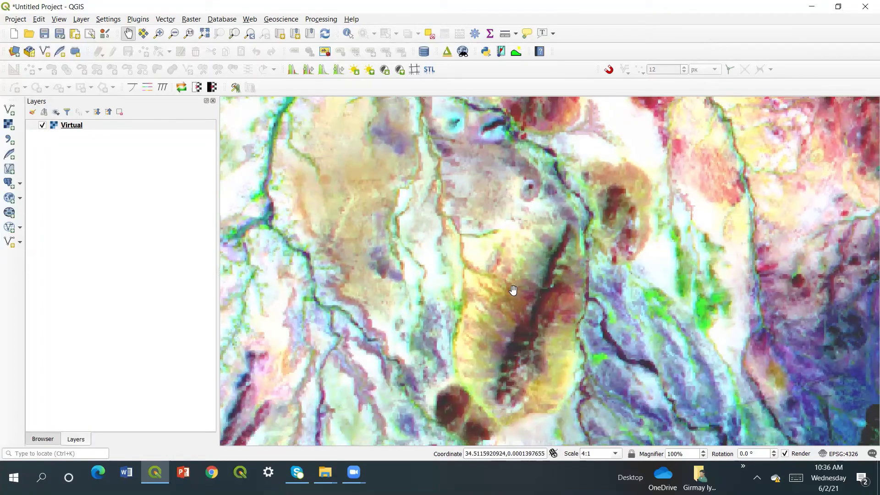
{"action": "scroll", "coordinate": [513, 290], "scroll_direction": "down", "scroll_amount": 1}
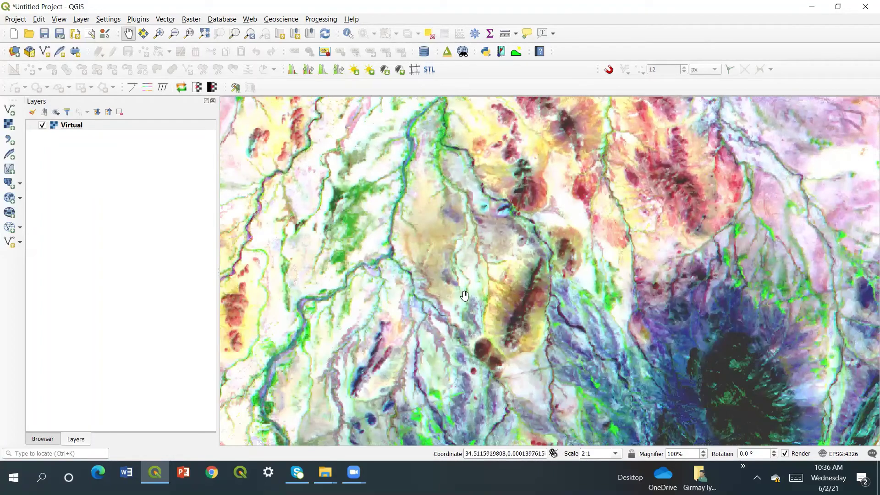
{"action": "scroll", "coordinate": [464, 295], "scroll_direction": "down", "scroll_amount": 1}
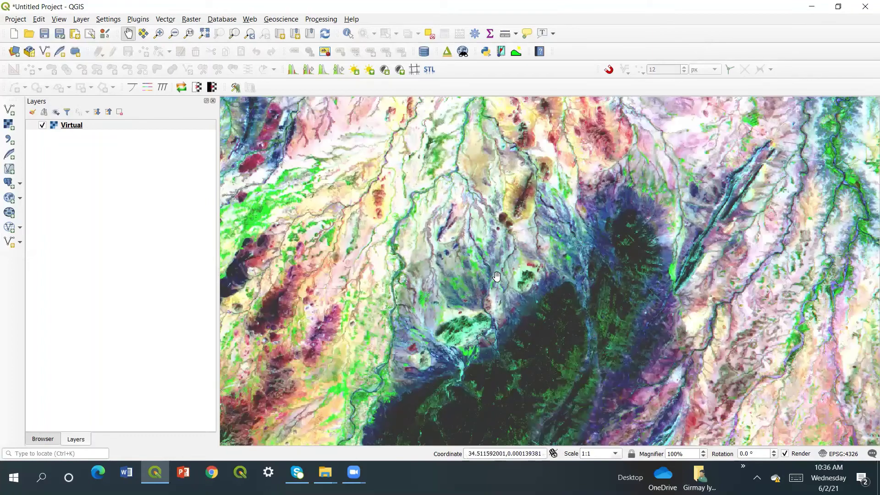
{"action": "scroll", "coordinate": [496, 275], "scroll_direction": "down", "scroll_amount": 1}
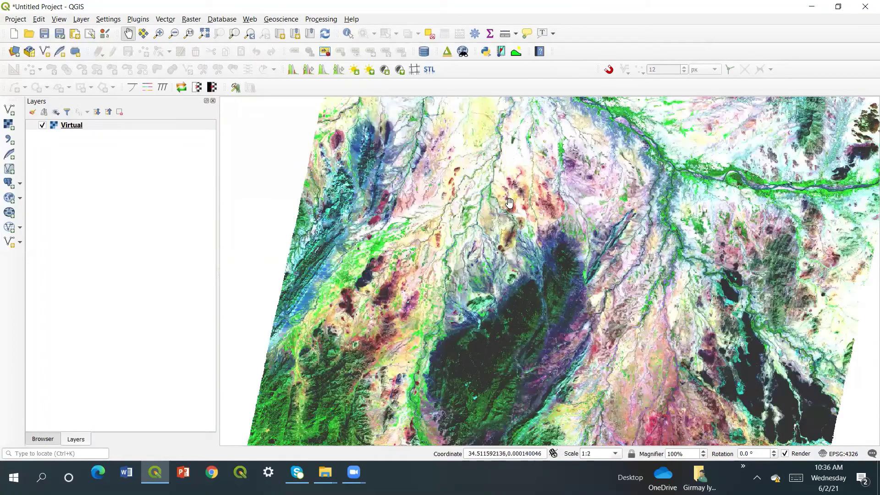
{"action": "left_click_drag", "start_coordinate": [440, 238], "coordinate": [508, 82]}
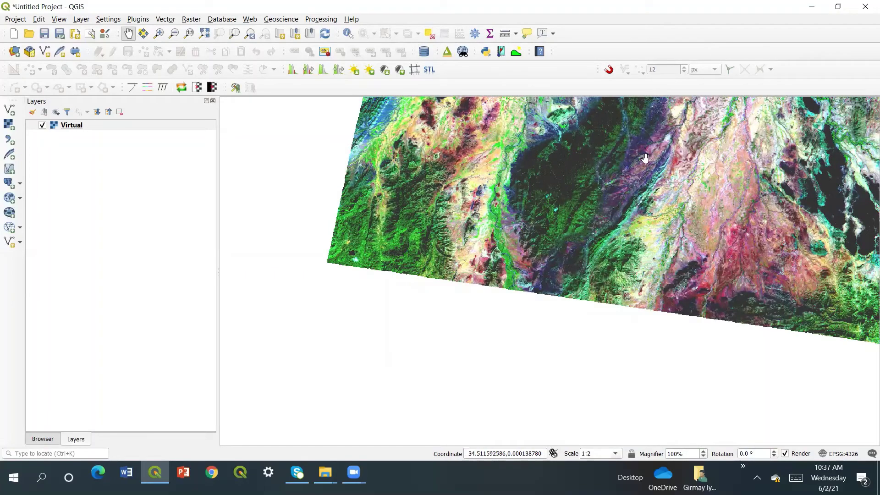
{"action": "left_click_drag", "start_coordinate": [462, 140], "coordinate": [466, 252]}
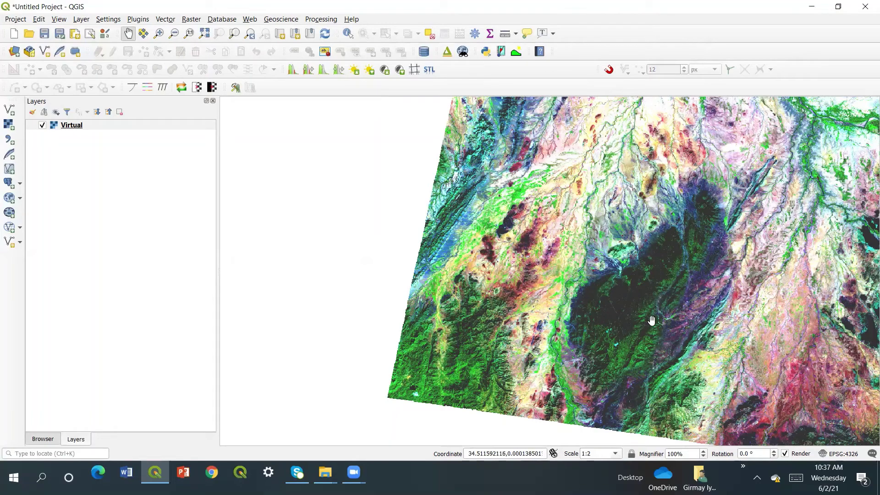
{"action": "left_click_drag", "start_coordinate": [689, 223], "coordinate": [539, 383]}
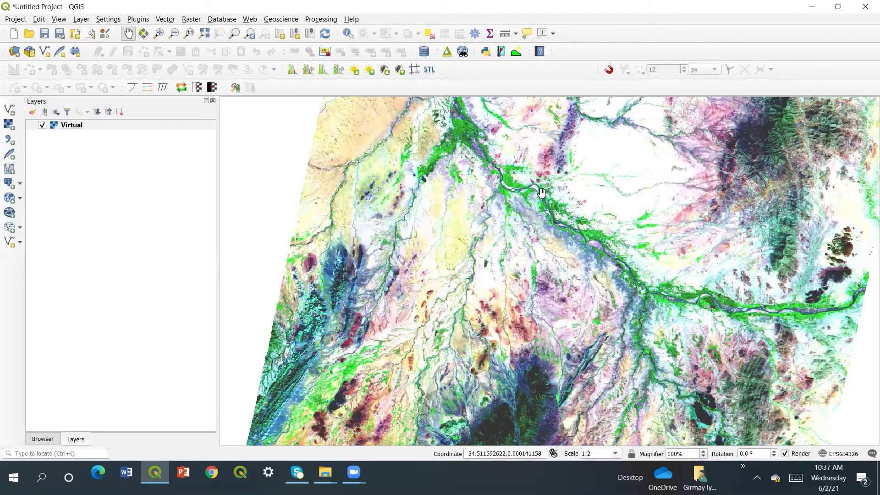
{"action": "left_click_drag", "start_coordinate": [541, 193], "coordinate": [536, 291]}
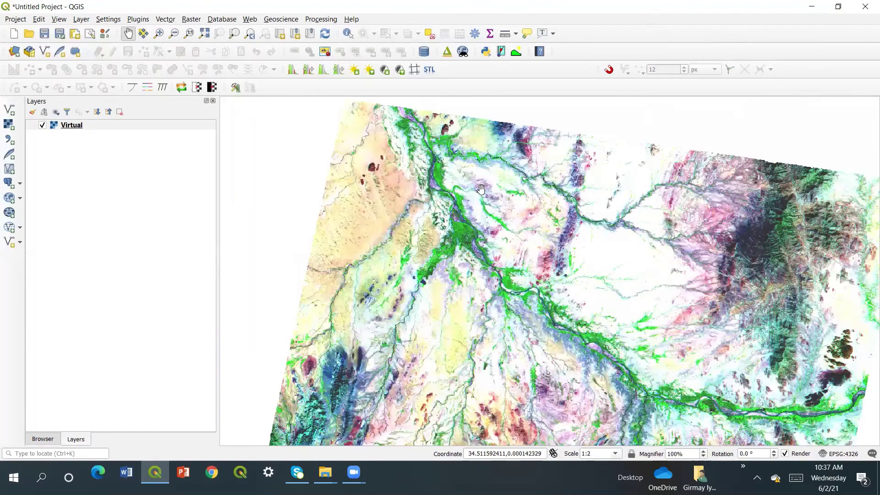
{"action": "left_click_drag", "start_coordinate": [484, 289], "coordinate": [493, 128]}
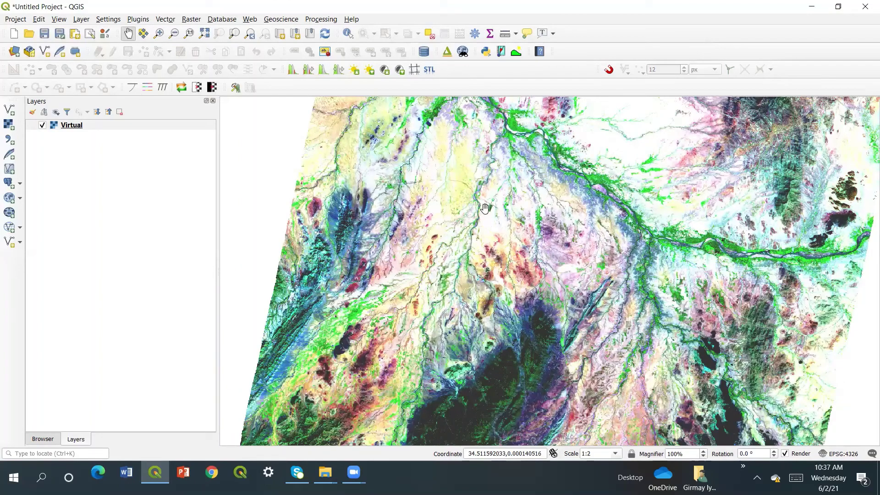
{"action": "scroll", "coordinate": [506, 268], "scroll_direction": "up", "scroll_amount": 1}
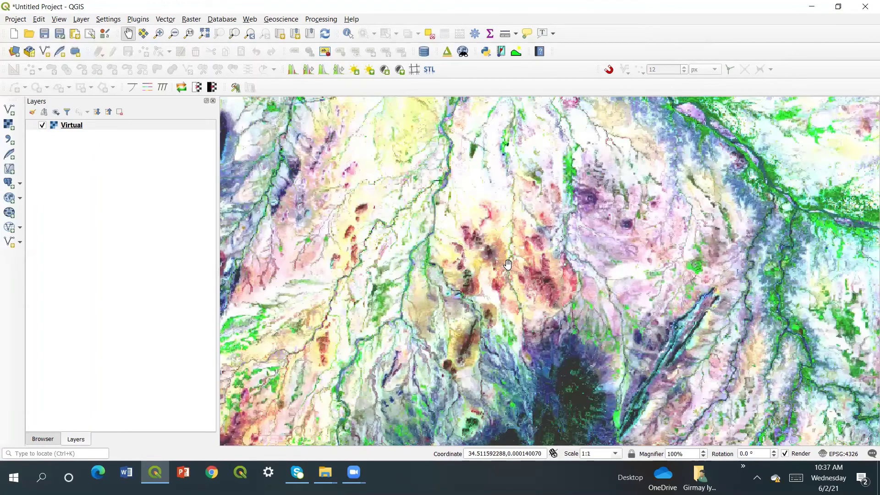
{"action": "scroll", "coordinate": [504, 272], "scroll_direction": "down", "scroll_amount": 3}
{"action": "scroll", "coordinate": [499, 277], "scroll_direction": "up", "scroll_amount": 2}
{"action": "scroll", "coordinate": [499, 278], "scroll_direction": "up", "scroll_amount": 1}
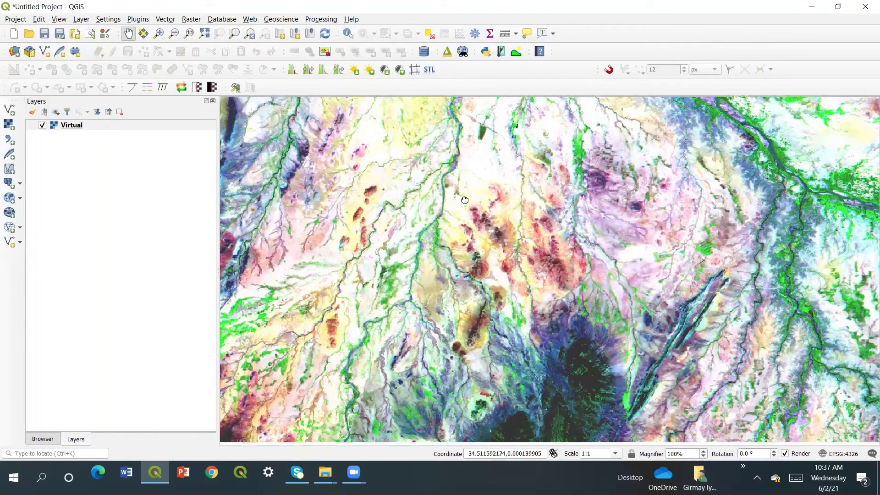
{"action": "left_click_drag", "start_coordinate": [489, 288], "coordinate": [442, 271]}
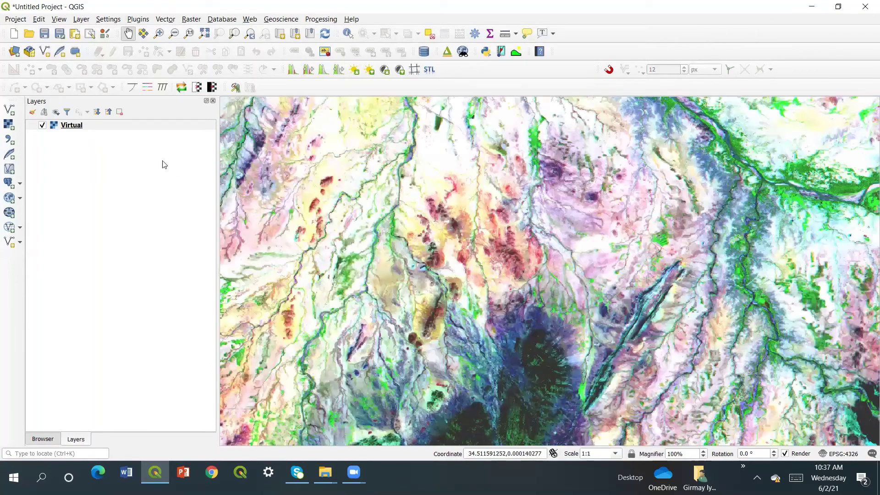
Save the Virtual layer as GeoTIFF 'bisha aster 631' in the hykota drill boreholes folder
{"action": "right_click", "coordinate": [109, 126]}
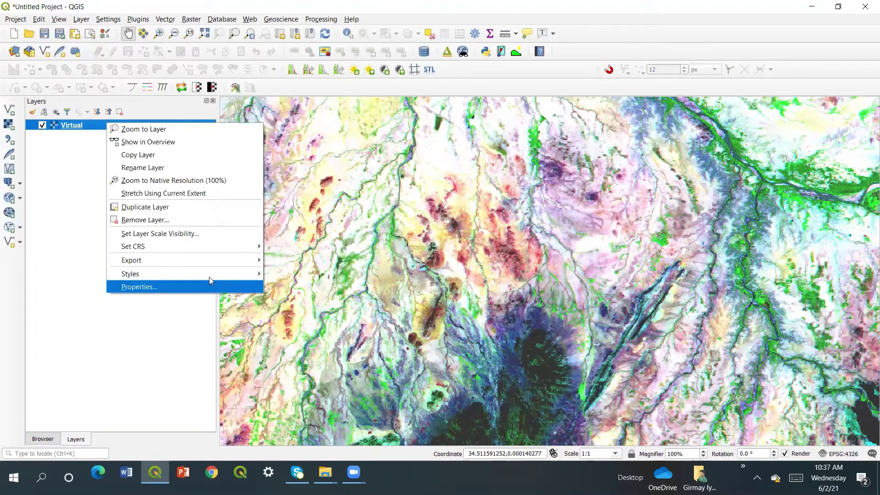
{"action": "mouse_move", "coordinate": [223, 261]}
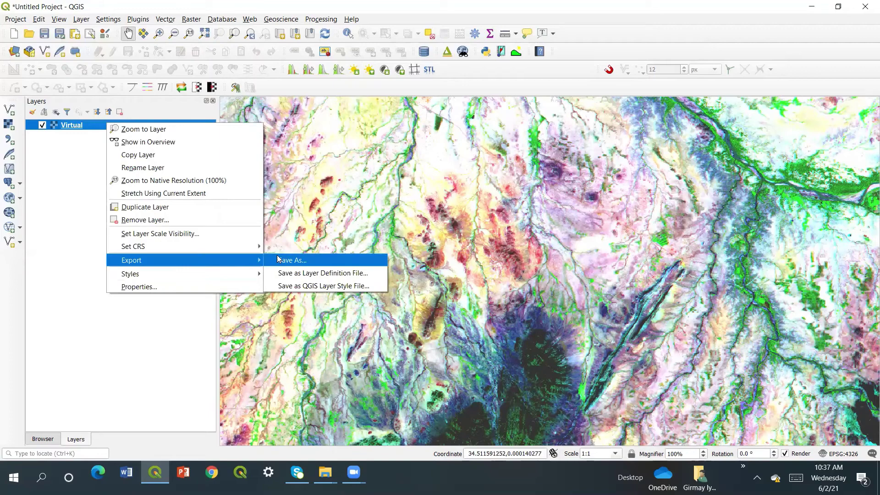
{"action": "left_click", "coordinate": [281, 260]}
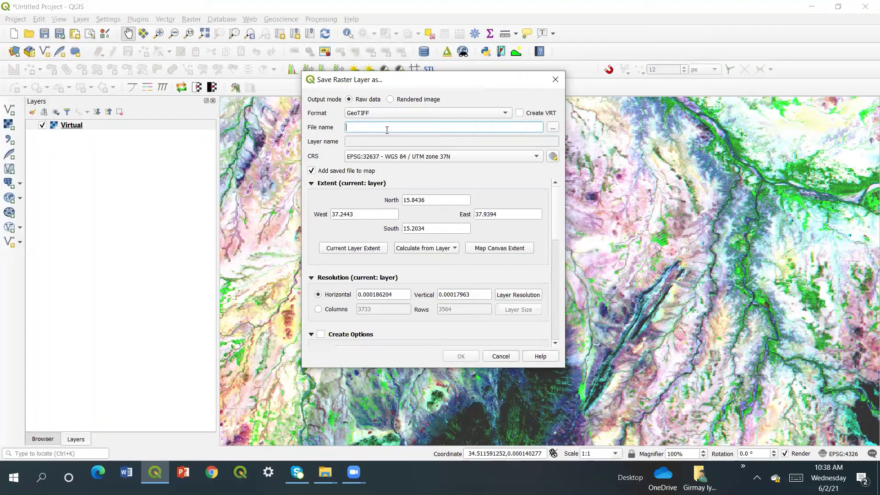
{"action": "type", "text": "bisha 631"}
{"action": "left_click", "coordinate": [553, 127]}
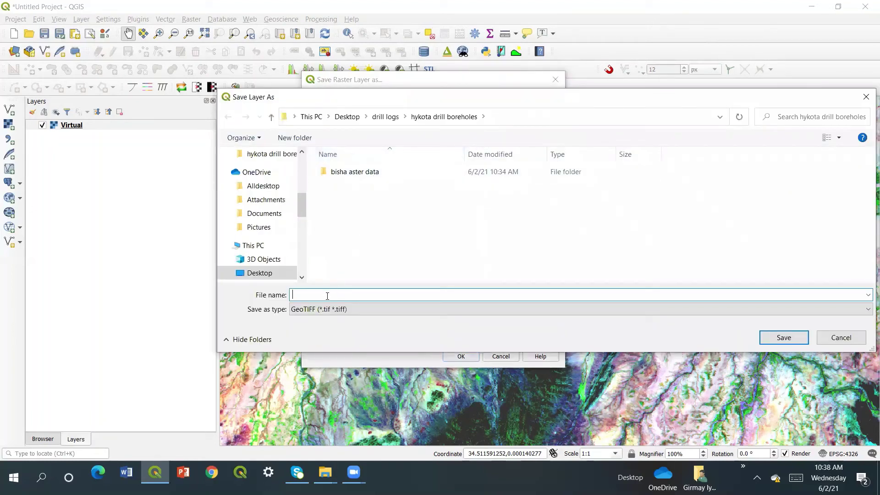
{"action": "type", "text": "bisha aster"}
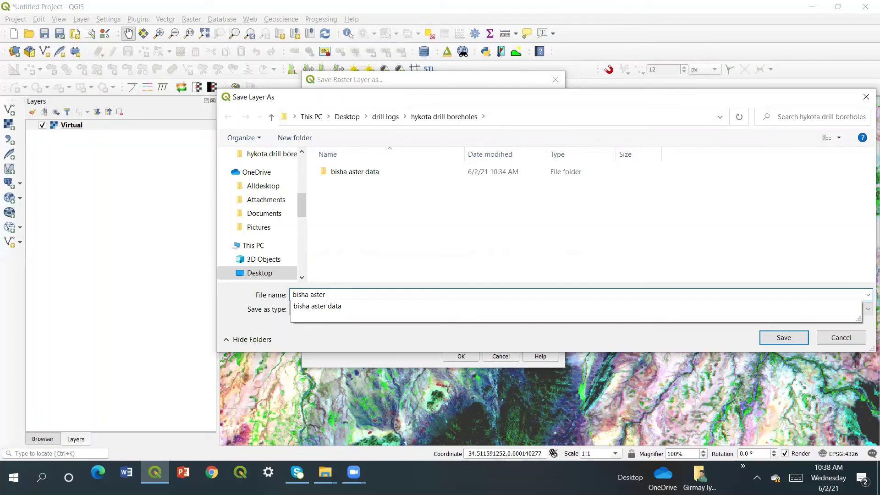
{"action": "type", "text": "631"}
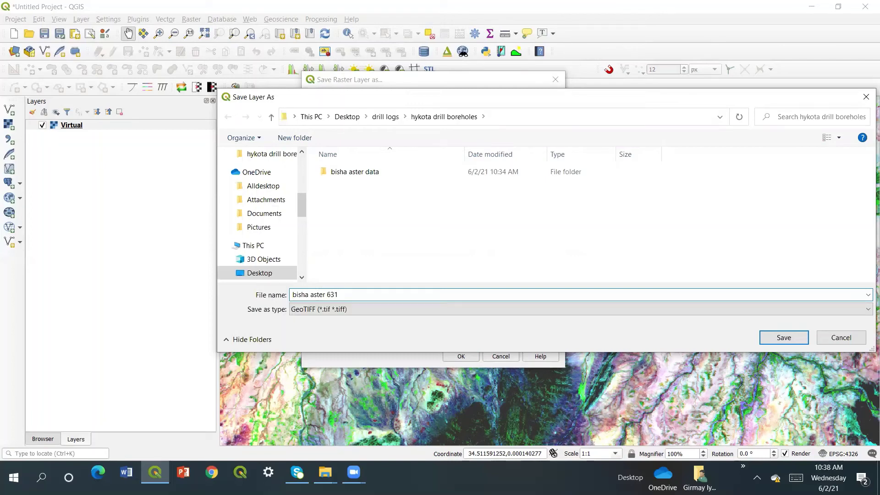
{"action": "left_click", "coordinate": [784, 337]}
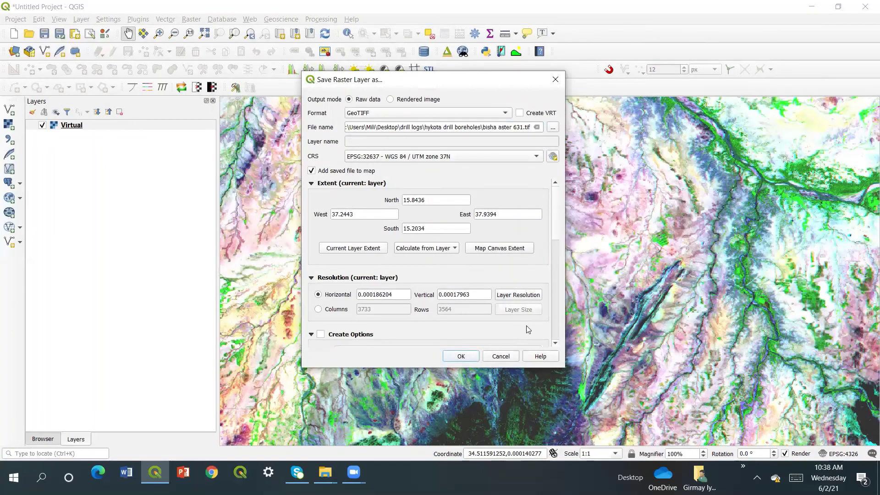
{"action": "left_click", "coordinate": [459, 357]}
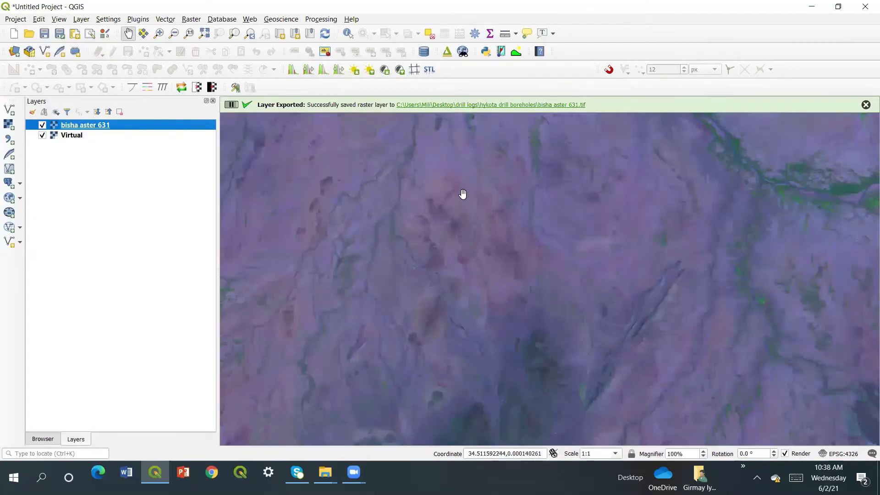
Apply a Local Cumulative Cut Stretch to the exported bisha aster 631 layer
{"action": "scroll", "coordinate": [462, 218], "scroll_direction": "down", "scroll_amount": 2}
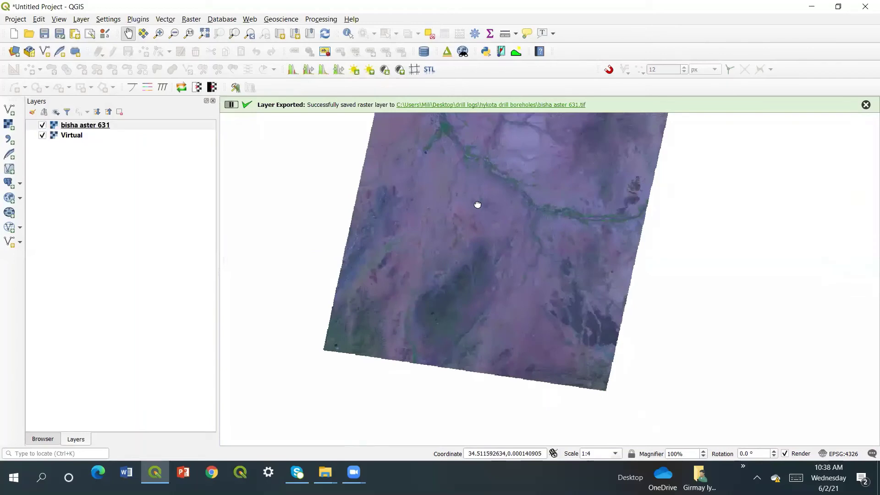
{"action": "left_click_drag", "start_coordinate": [477, 204], "coordinate": [450, 259]}
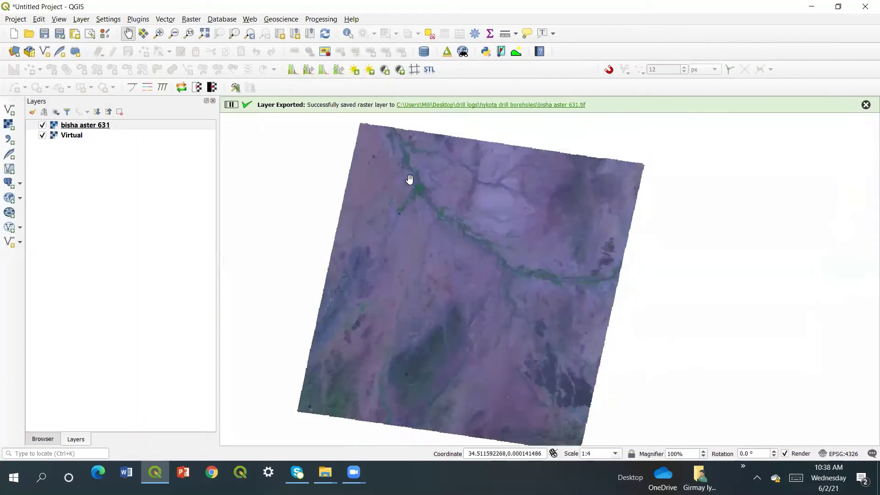
{"action": "left_click", "coordinate": [292, 71]}
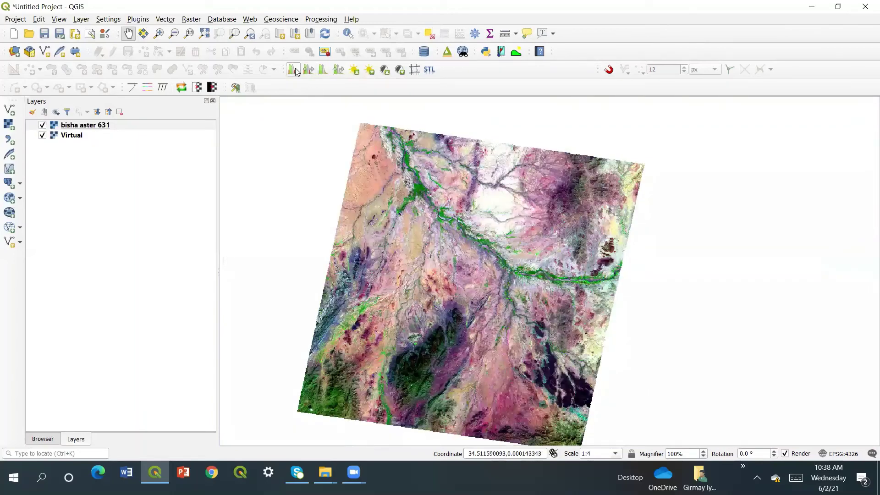
Pan and zoom across the stretched image to inspect the reddish hills and green drainage
{"action": "scroll", "coordinate": [474, 260], "scroll_direction": "up", "scroll_amount": 2}
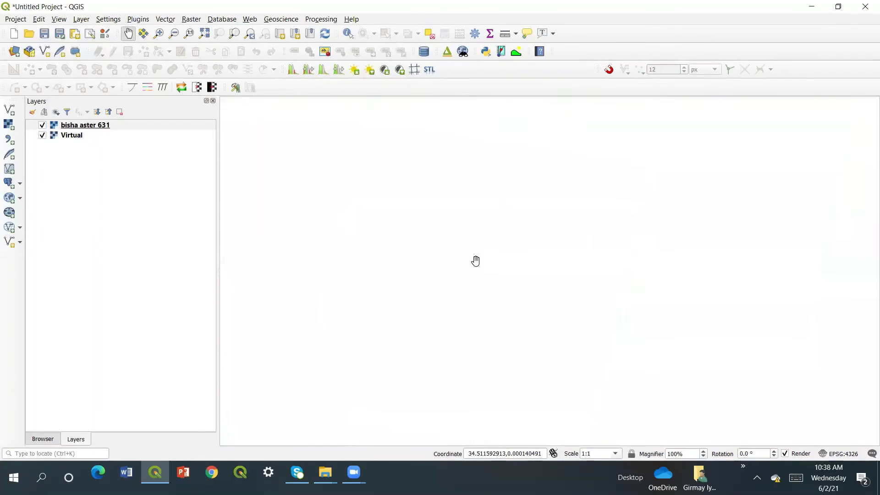
{"action": "left_click_drag", "start_coordinate": [478, 299], "coordinate": [530, 189]}
{"action": "scroll", "coordinate": [489, 318], "scroll_direction": "up", "scroll_amount": 1}
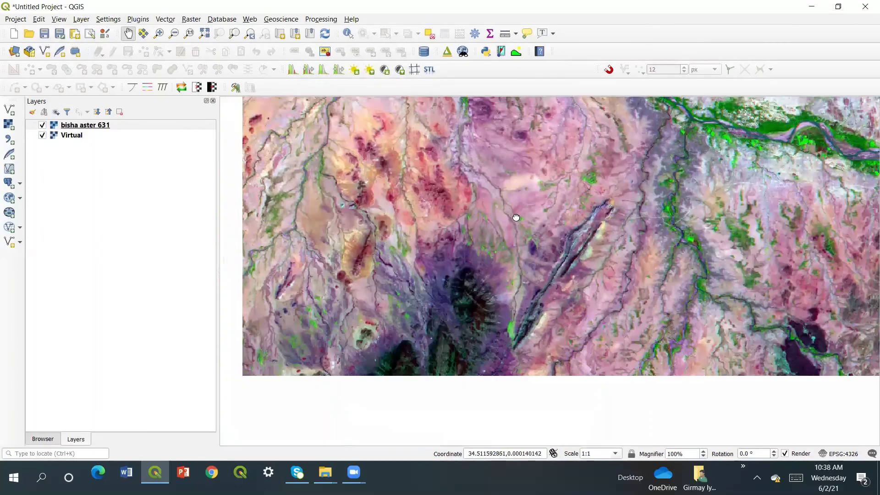
{"action": "scroll", "coordinate": [427, 202], "scroll_direction": "down", "scroll_amount": 1}
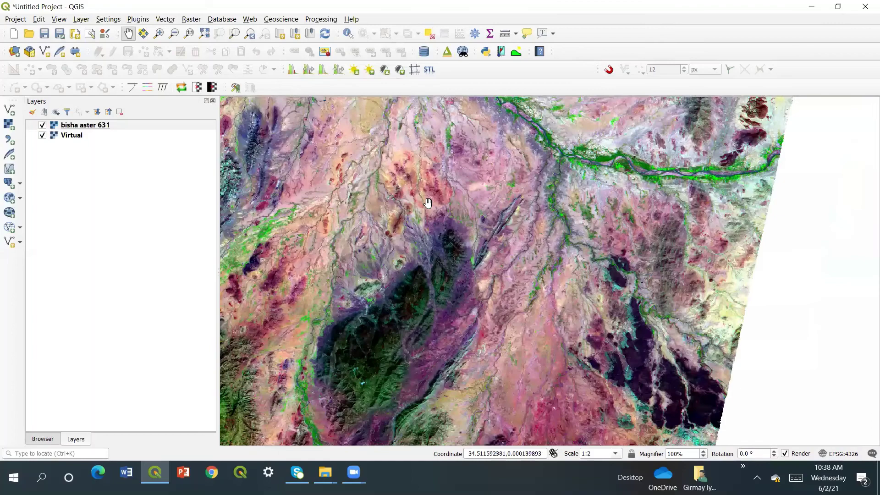
{"action": "left_click_drag", "start_coordinate": [405, 201], "coordinate": [489, 194]}
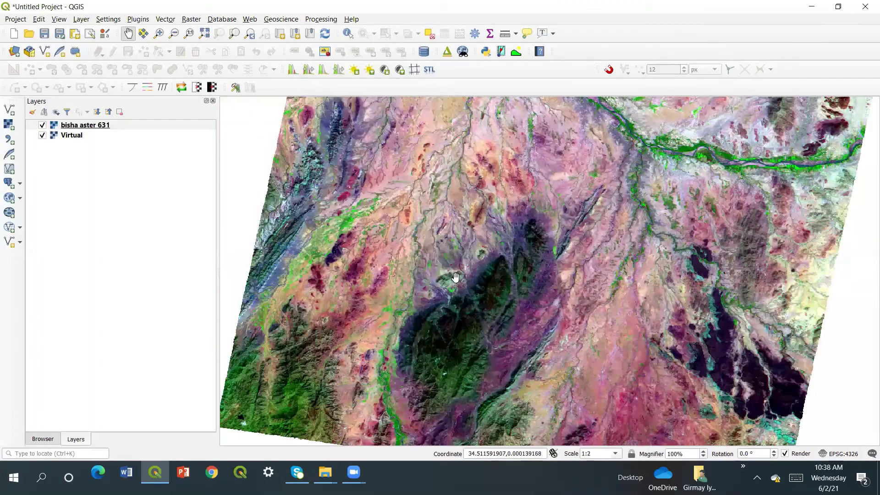
{"action": "left_click_drag", "start_coordinate": [484, 307], "coordinate": [466, 228]}
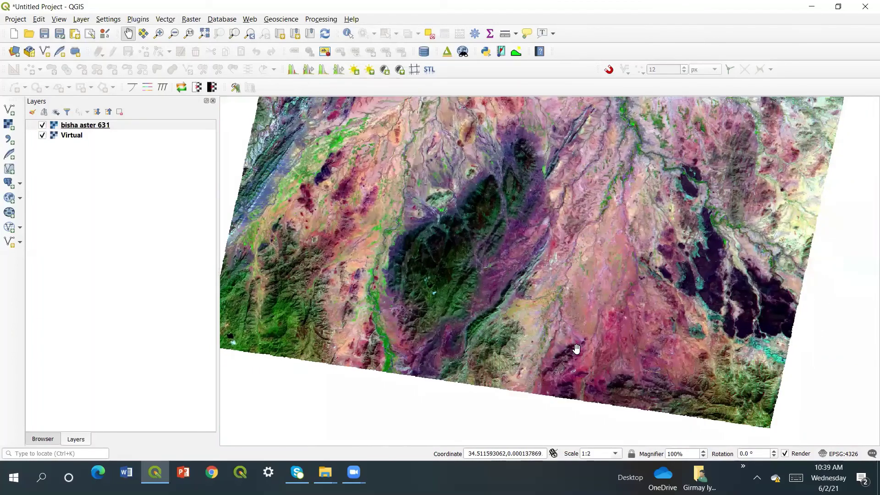
{"action": "left_click_drag", "start_coordinate": [575, 349], "coordinate": [587, 247]}
{"action": "left_click_drag", "start_coordinate": [480, 213], "coordinate": [497, 334]}
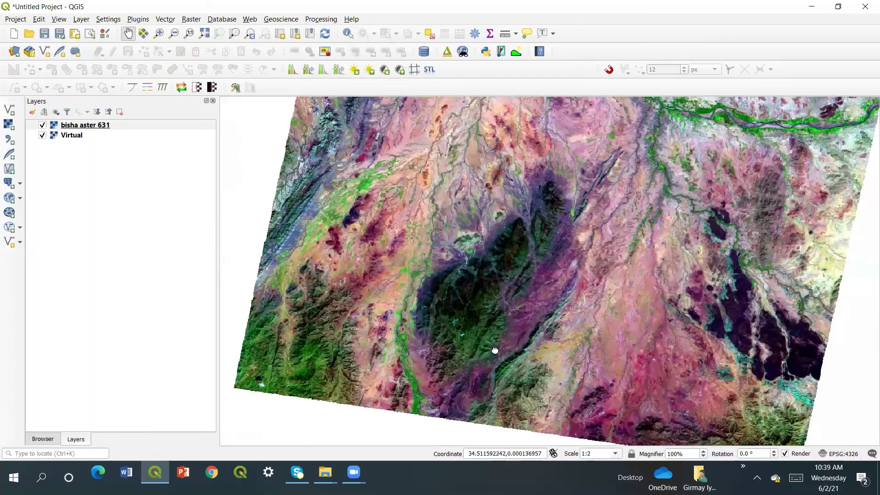
{"action": "left_click_drag", "start_coordinate": [467, 227], "coordinate": [460, 320]}
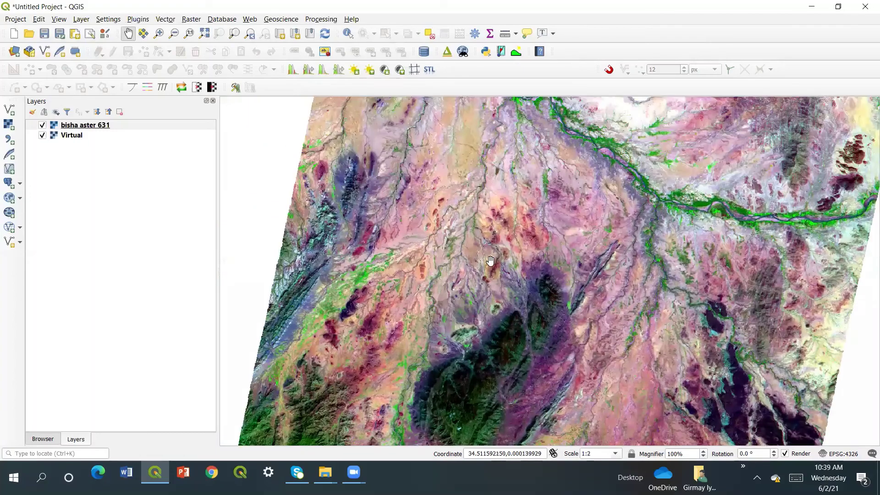
{"action": "left_click_drag", "start_coordinate": [554, 222], "coordinate": [445, 305]}
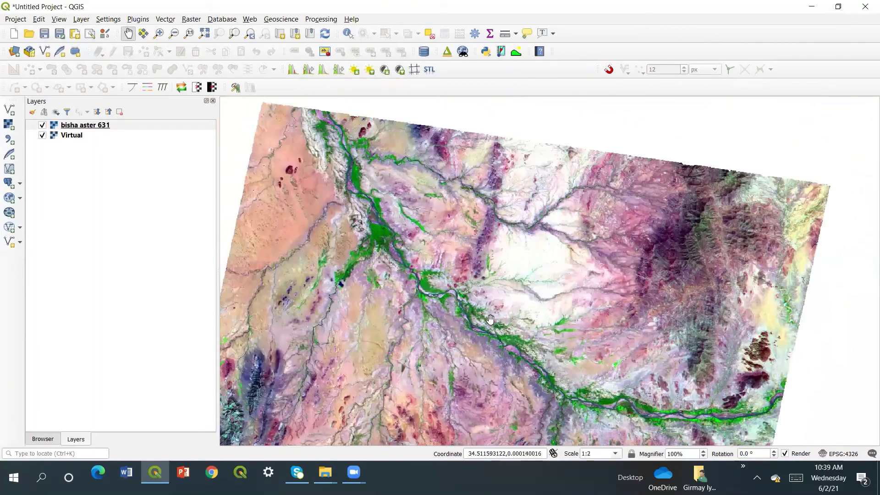
{"action": "left_click_drag", "start_coordinate": [464, 225], "coordinate": [492, 321]}
{"action": "left_click_drag", "start_coordinate": [400, 332], "coordinate": [435, 158]}
{"action": "scroll", "coordinate": [441, 263], "scroll_direction": "up", "scroll_amount": 2}
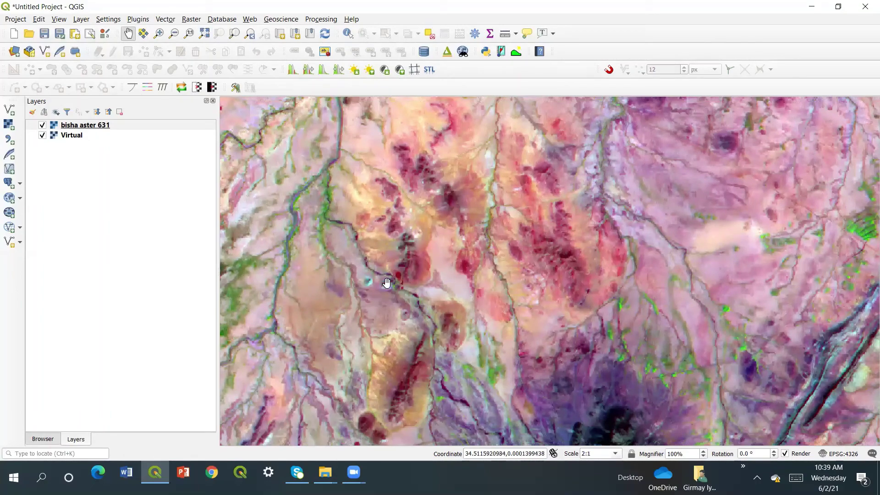
{"action": "scroll", "coordinate": [397, 279], "scroll_direction": "up", "scroll_amount": 1}
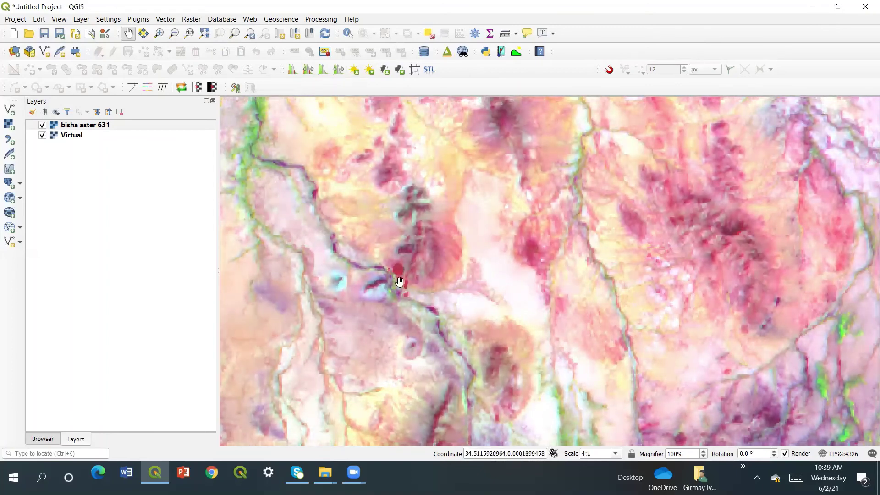
{"action": "scroll", "coordinate": [399, 281], "scroll_direction": "down", "scroll_amount": 1}
{"action": "scroll", "coordinate": [401, 282], "scroll_direction": "down", "scroll_amount": 1}
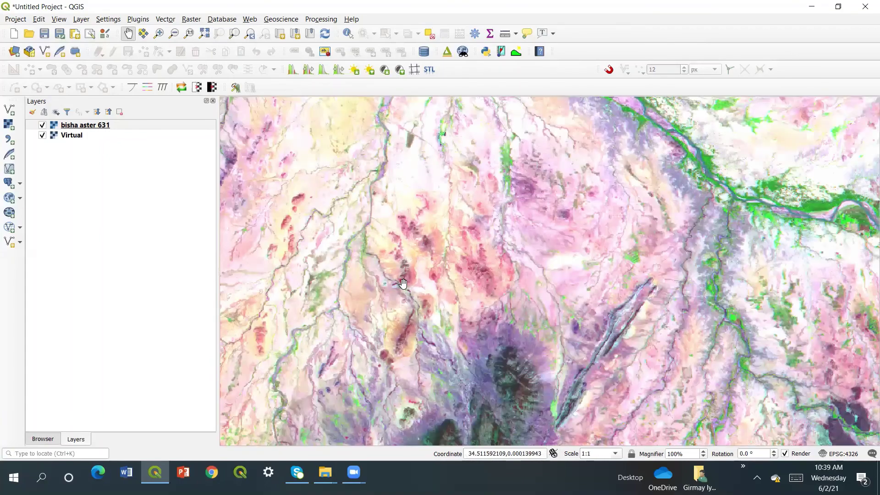
{"action": "scroll", "coordinate": [400, 270], "scroll_direction": "down", "scroll_amount": 1}
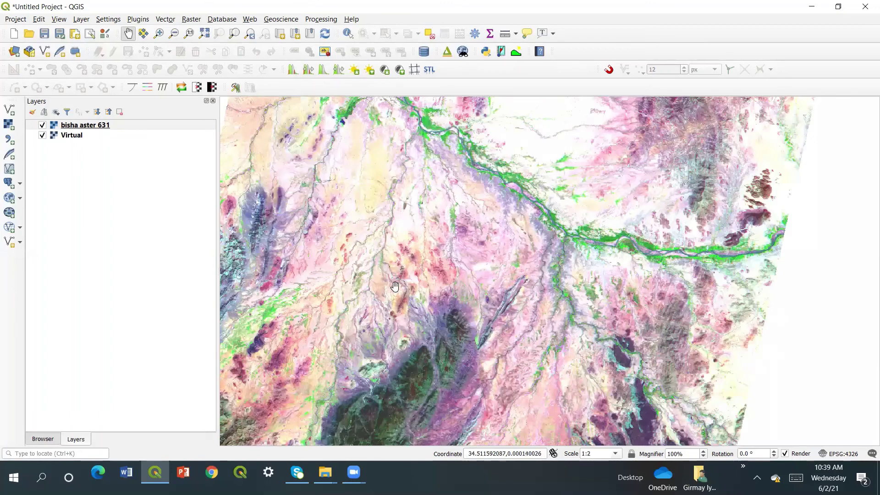
{"action": "left_click_drag", "start_coordinate": [412, 210], "coordinate": [415, 330]}
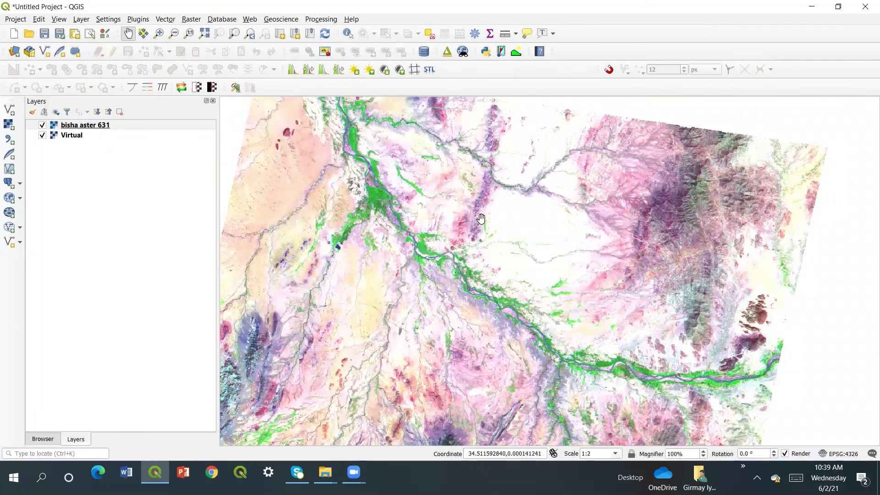
{"action": "left_click_drag", "start_coordinate": [478, 165], "coordinate": [491, 305]}
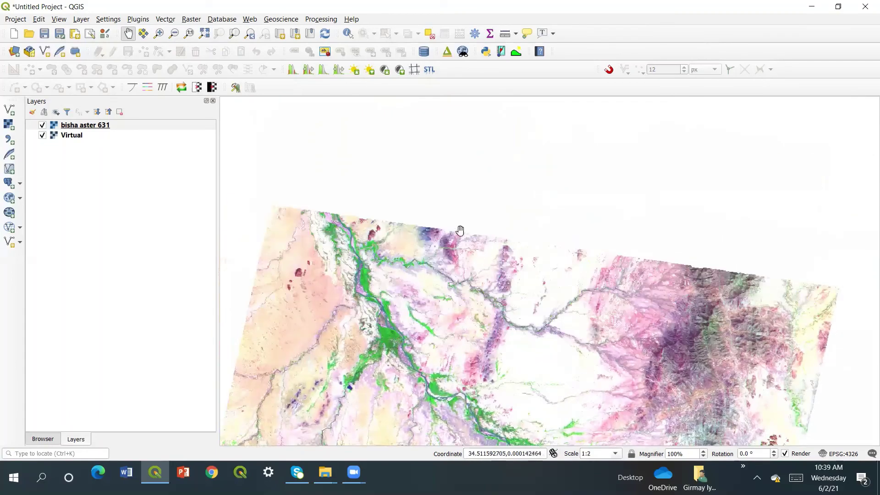
{"action": "left_click_drag", "start_coordinate": [410, 310], "coordinate": [440, 147]}
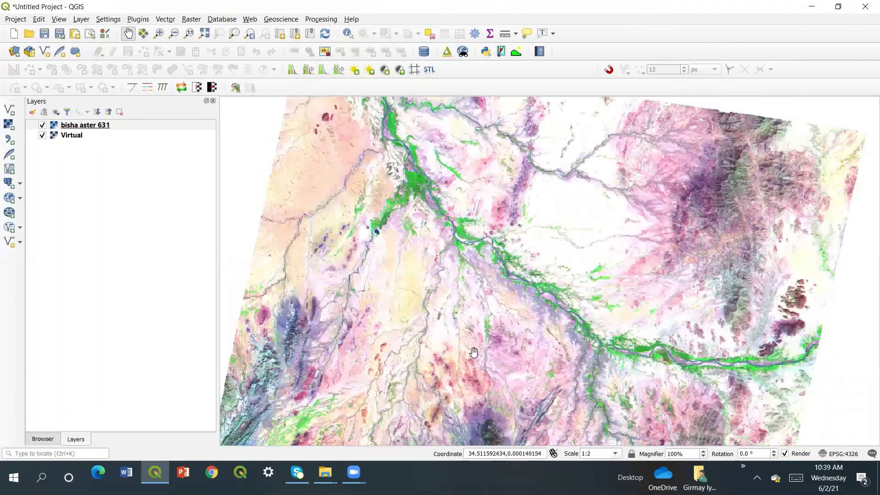
{"action": "left_click_drag", "start_coordinate": [474, 352], "coordinate": [484, 133]}
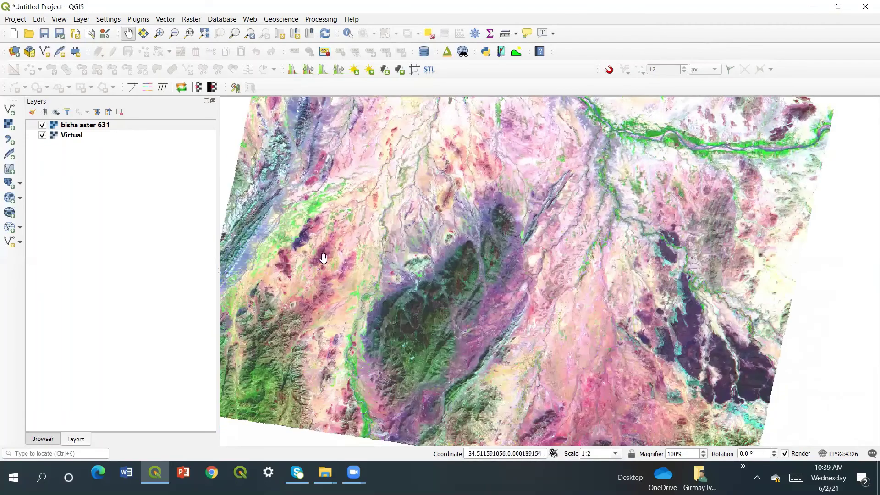
{"action": "left_click_drag", "start_coordinate": [336, 275], "coordinate": [474, 229]}
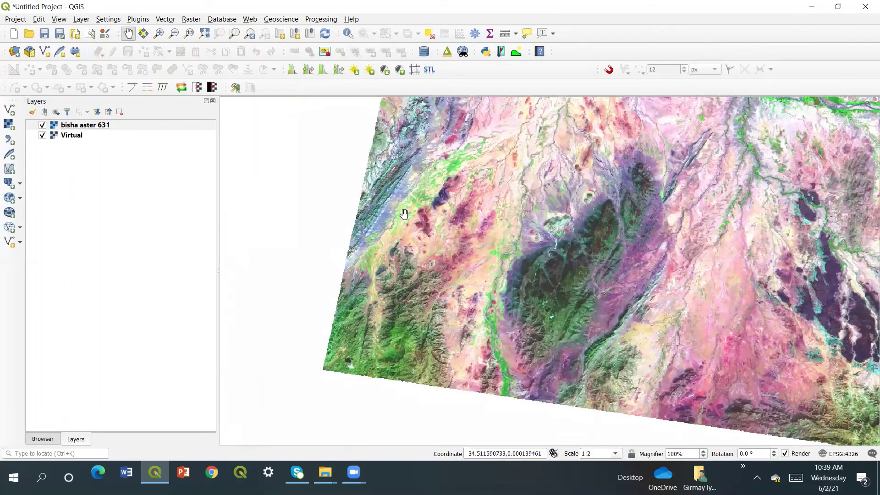
{"action": "left_click_drag", "start_coordinate": [478, 343], "coordinate": [444, 280]}
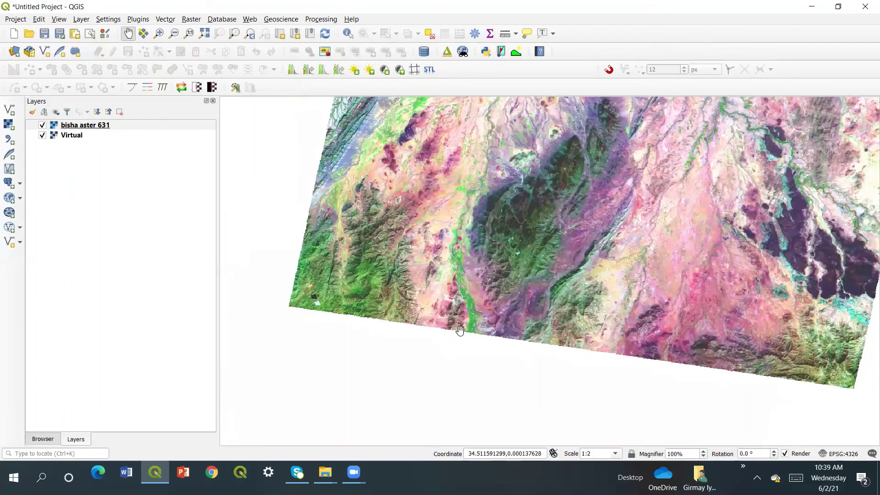
{"action": "left_click_drag", "start_coordinate": [452, 175], "coordinate": [425, 275]}
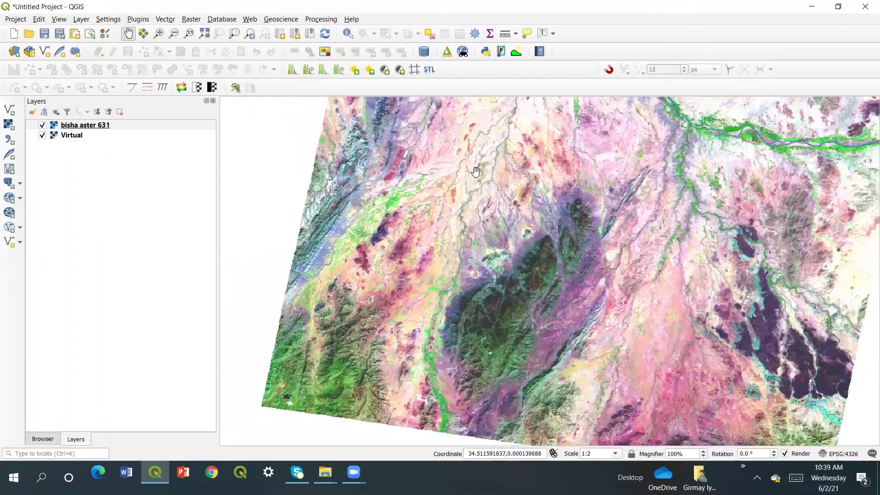
{"action": "left_click_drag", "start_coordinate": [481, 158], "coordinate": [403, 233]}
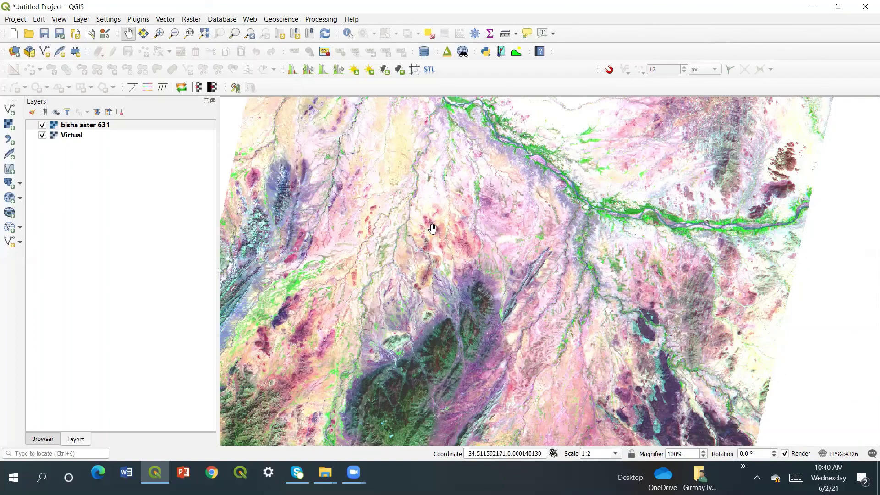
{"action": "left_click_drag", "start_coordinate": [432, 228], "coordinate": [473, 202]}
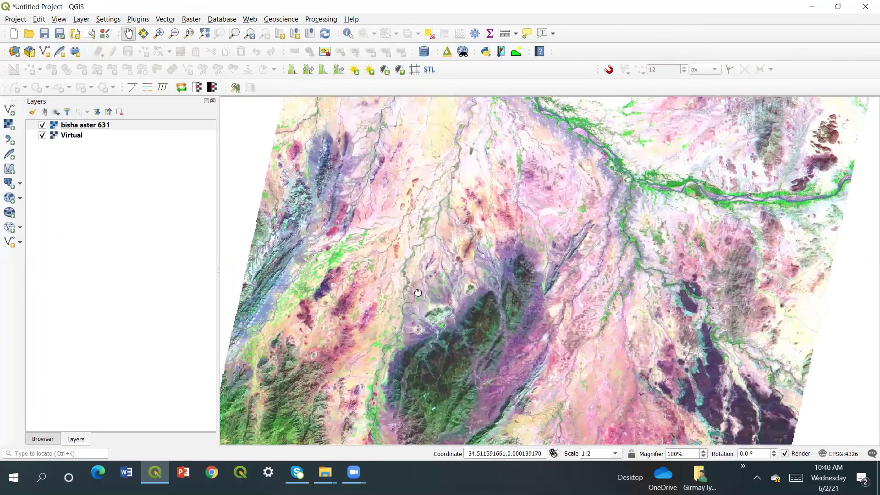
{"action": "left_click_drag", "start_coordinate": [417, 293], "coordinate": [430, 223]}
{"action": "left_click_drag", "start_coordinate": [457, 174], "coordinate": [410, 249]}
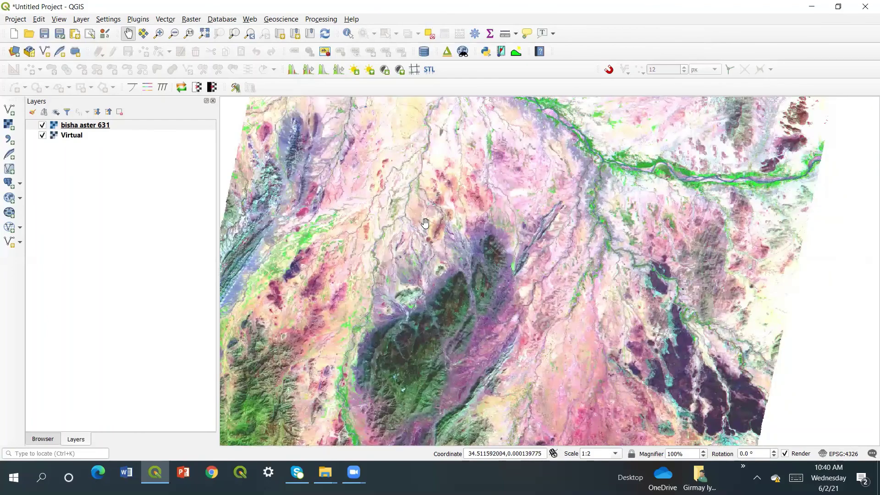
{"action": "left_click_drag", "start_coordinate": [438, 182], "coordinate": [484, 231]}
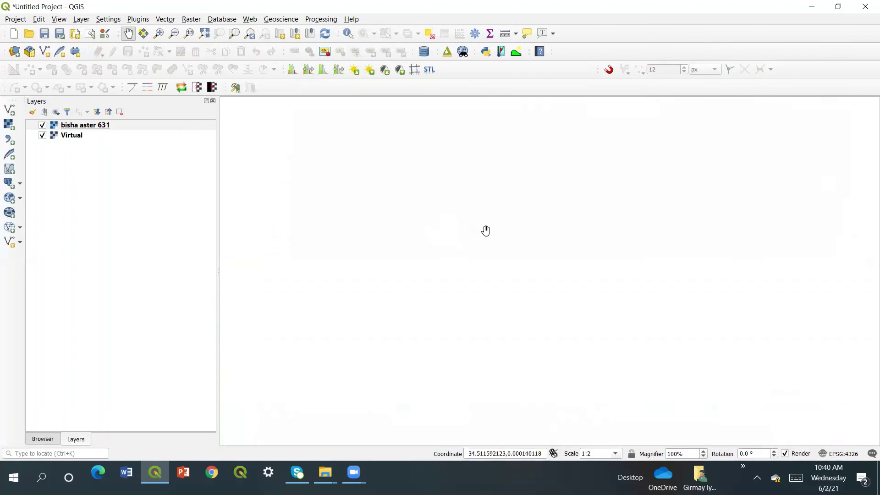
{"action": "left_click_drag", "start_coordinate": [484, 158], "coordinate": [466, 179]}
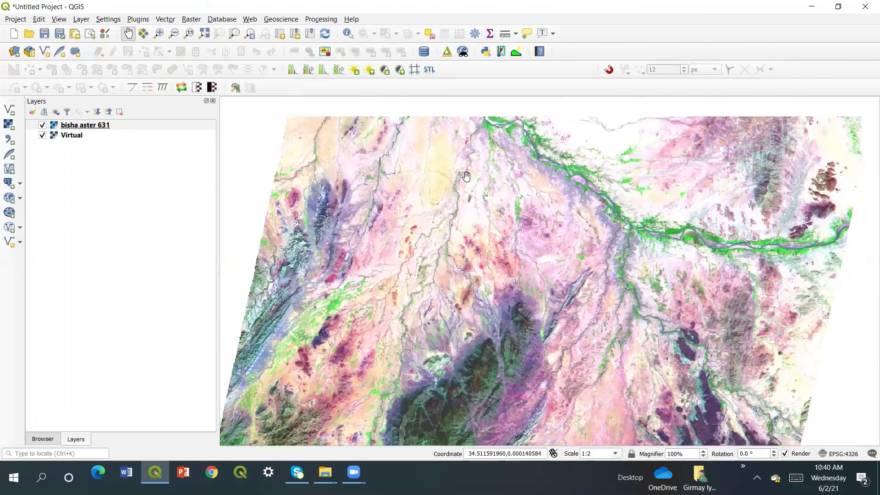